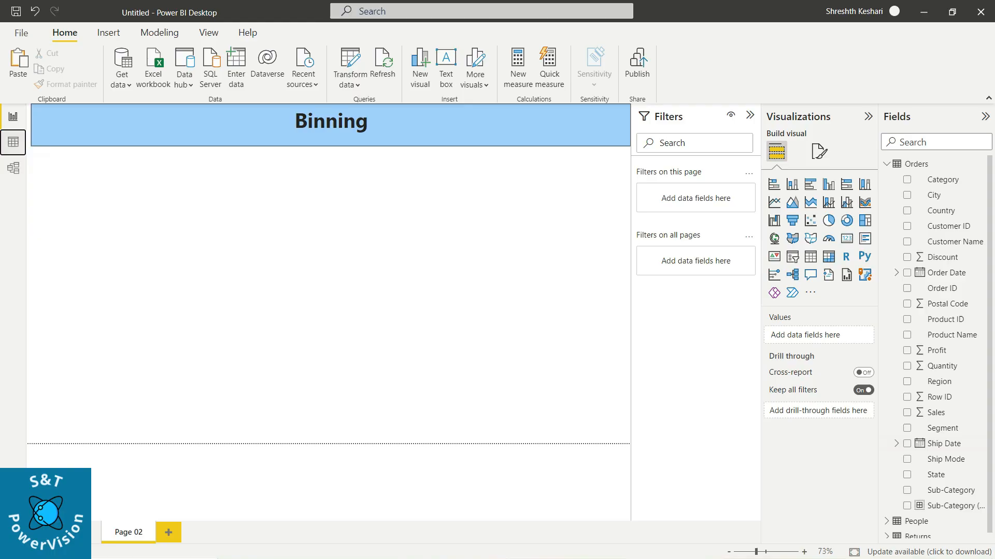
Step: Create a data group on the Row ID column in the Orders table as size-based bins with bin size 600
{"action": "left_click", "coordinate": [13, 141]}
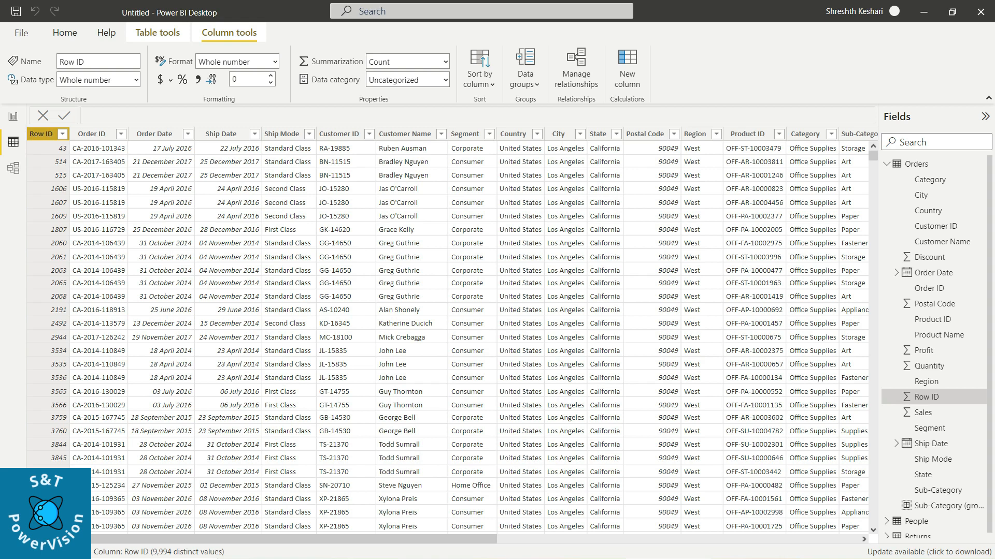
{"action": "left_click", "coordinate": [525, 72]}
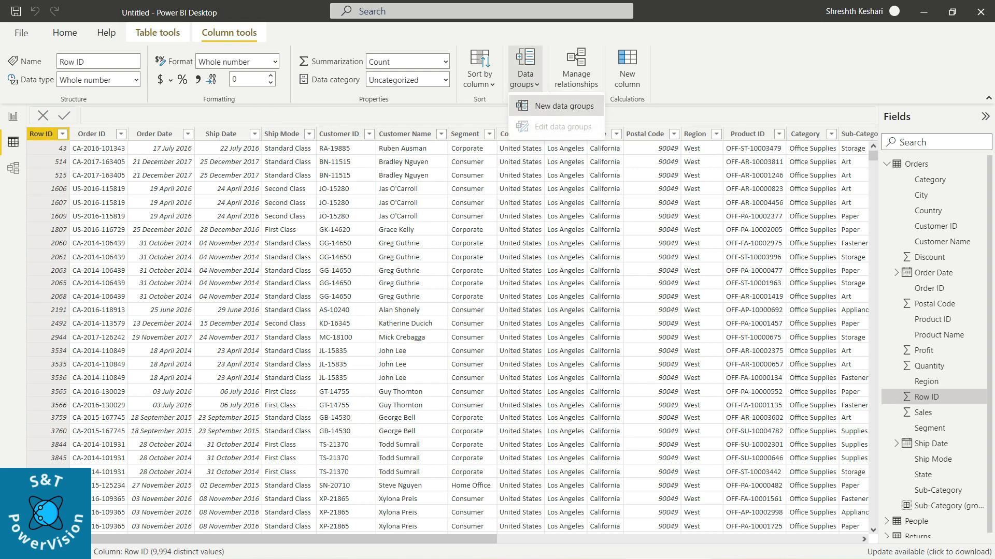
{"action": "left_click", "coordinate": [559, 106]}
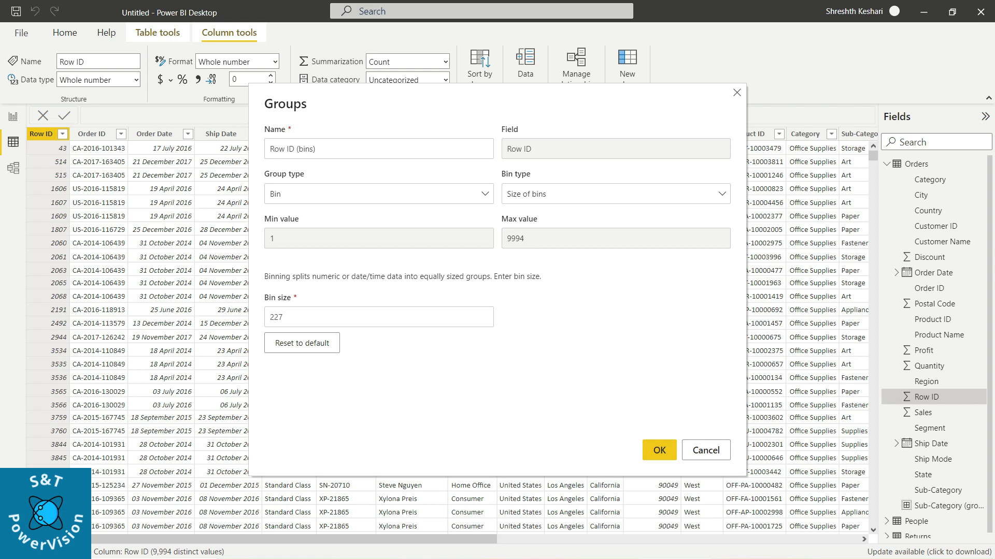
{"action": "left_click", "coordinate": [378, 194]}
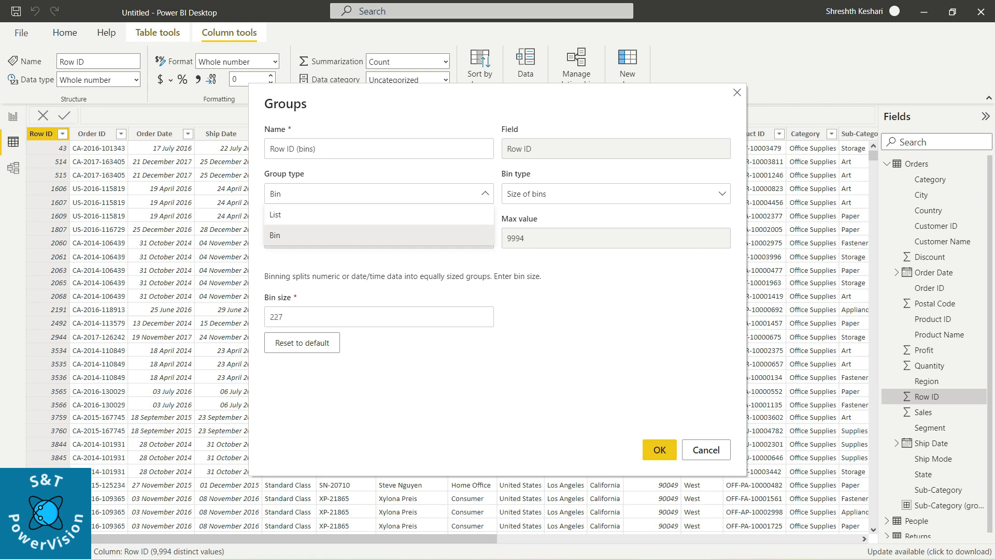
{"action": "left_click", "coordinate": [378, 236]}
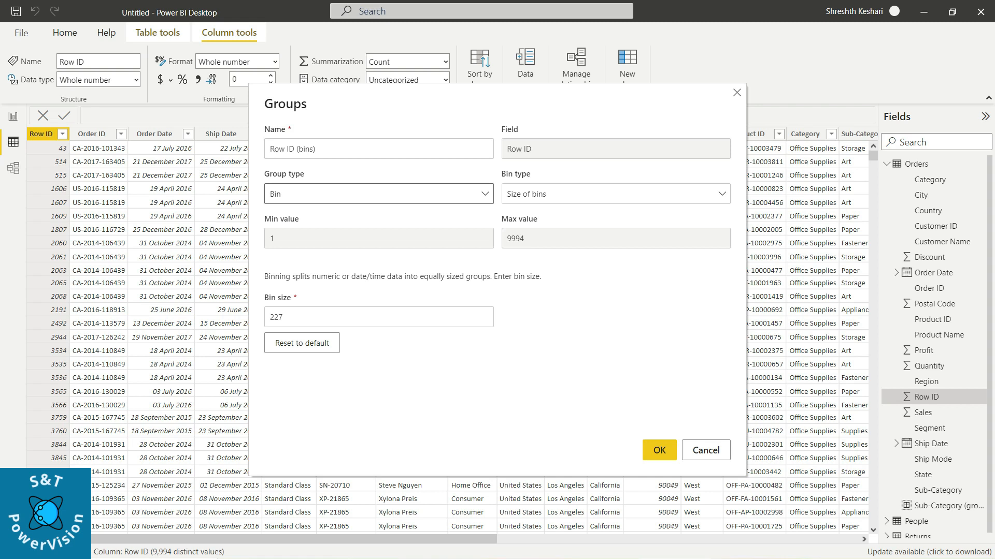
{"action": "left_click_drag", "start_coordinate": [283, 317], "coordinate": [268, 317]}
{"action": "type", "text": "600"}
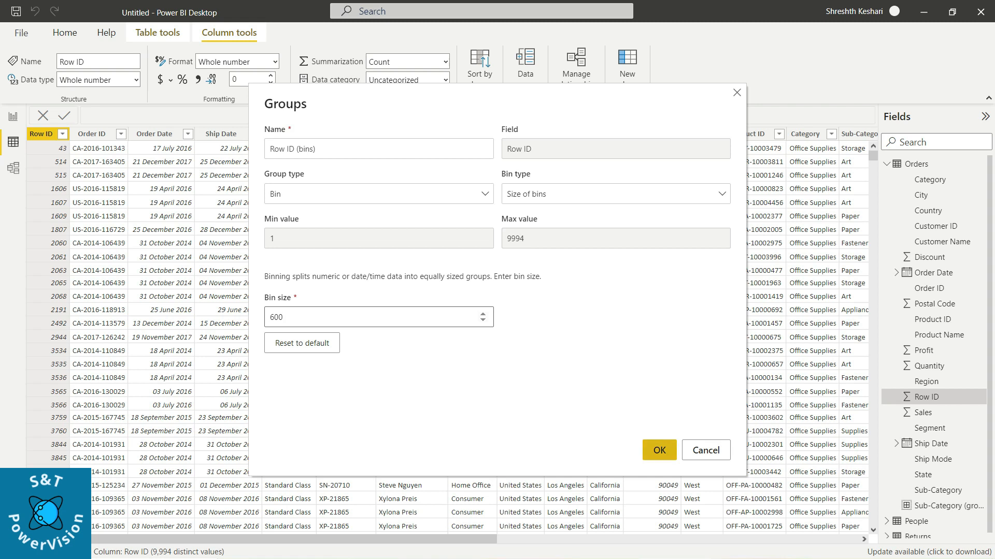
{"action": "left_click", "coordinate": [660, 451]}
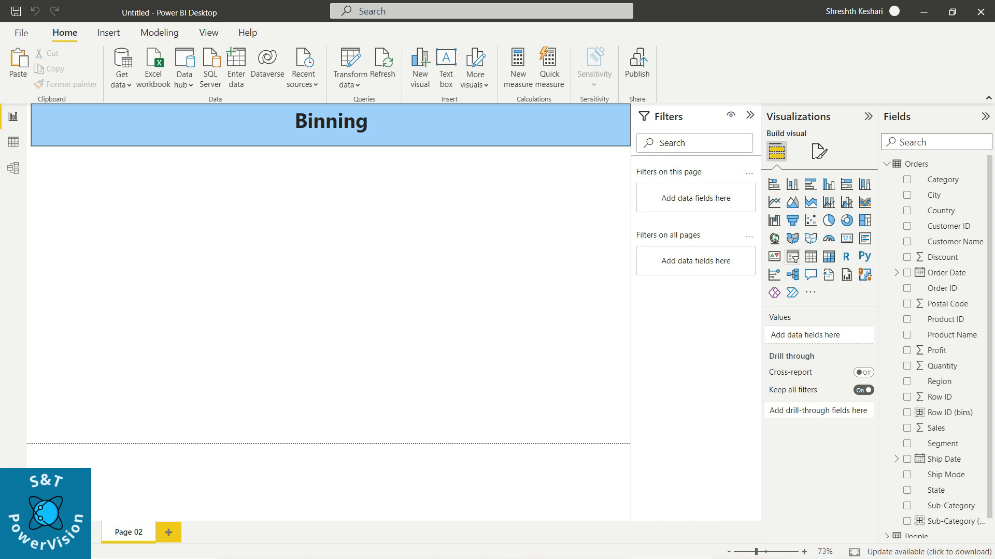
Step: Add a slicer to the report page using Row ID (bins) and set its style to List
{"action": "left_click", "coordinate": [792, 257]}
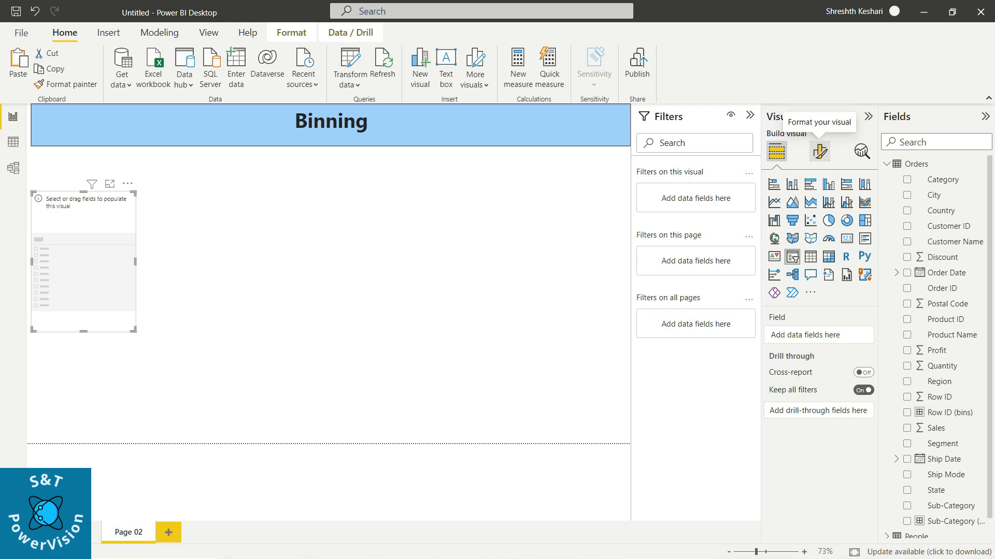
{"action": "left_click_drag", "start_coordinate": [943, 412], "coordinate": [824, 332]}
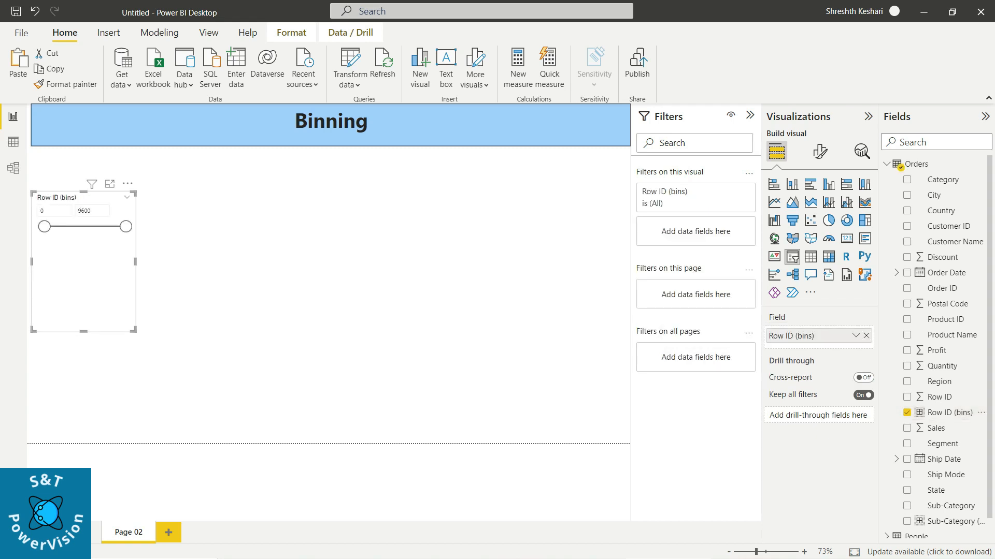
{"action": "left_click", "coordinate": [127, 197]}
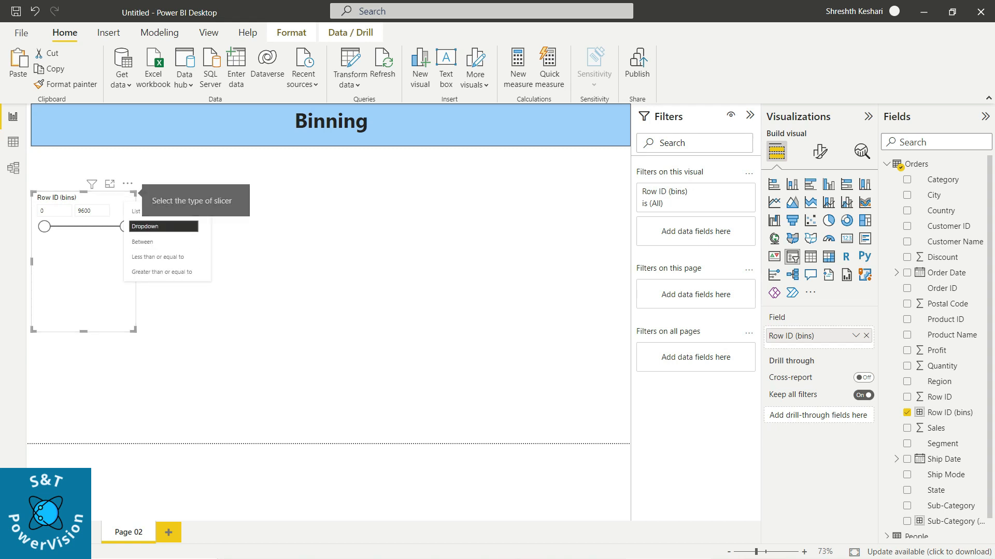
{"action": "left_click", "coordinate": [155, 211]}
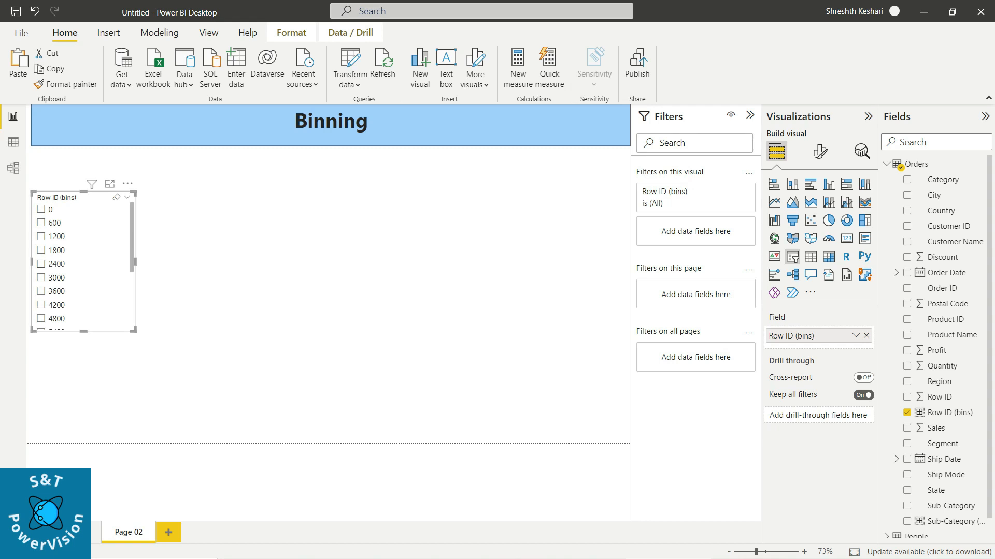
Step: Turn on the visual border and shadow for the Row ID (bins) slicer
{"action": "left_click", "coordinate": [820, 152]}
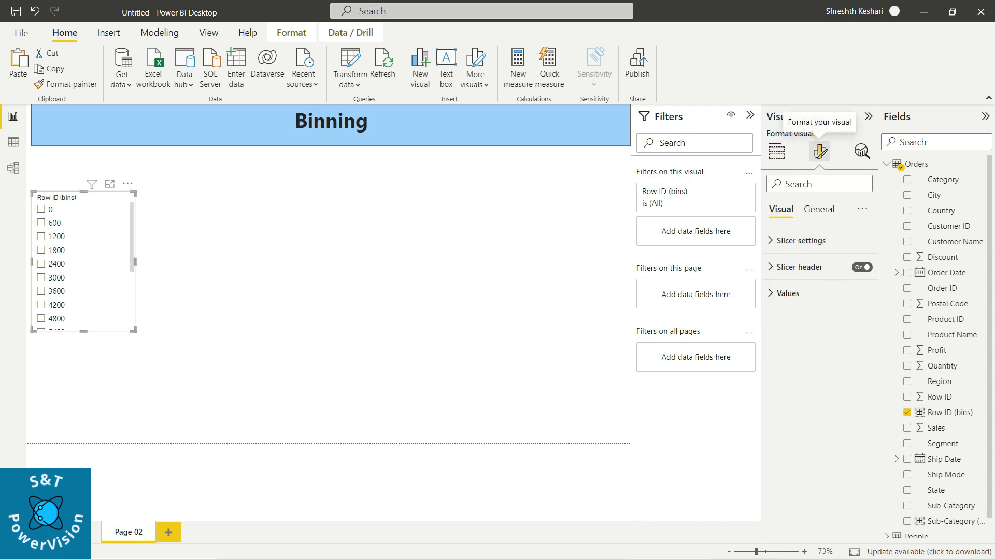
{"action": "left_click", "coordinate": [818, 210]}
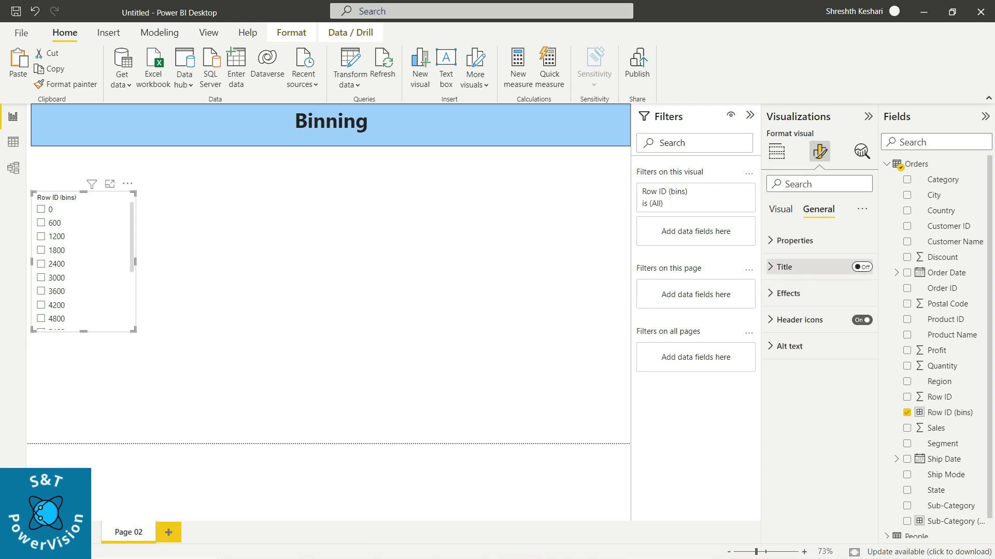
{"action": "left_click", "coordinate": [788, 293]}
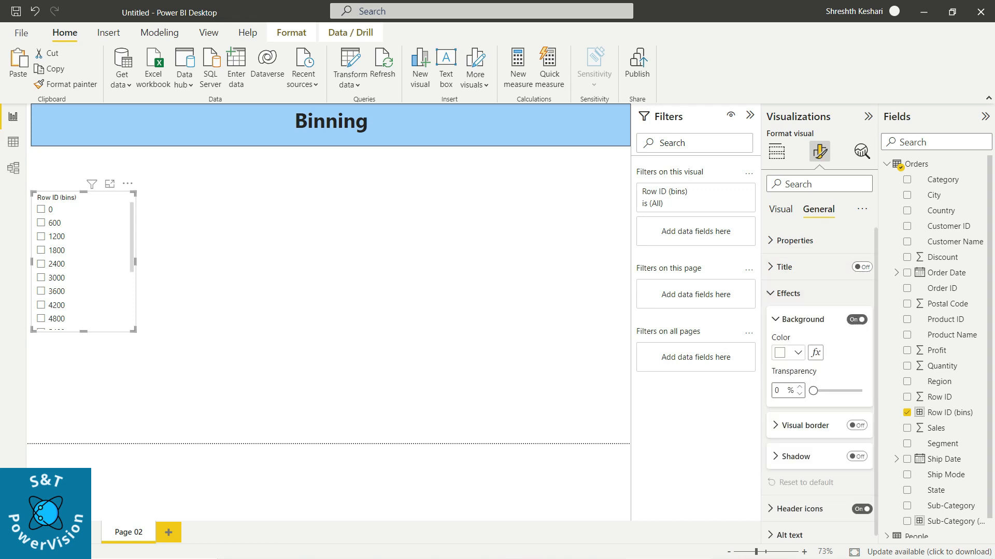
{"action": "left_click", "coordinate": [857, 425]}
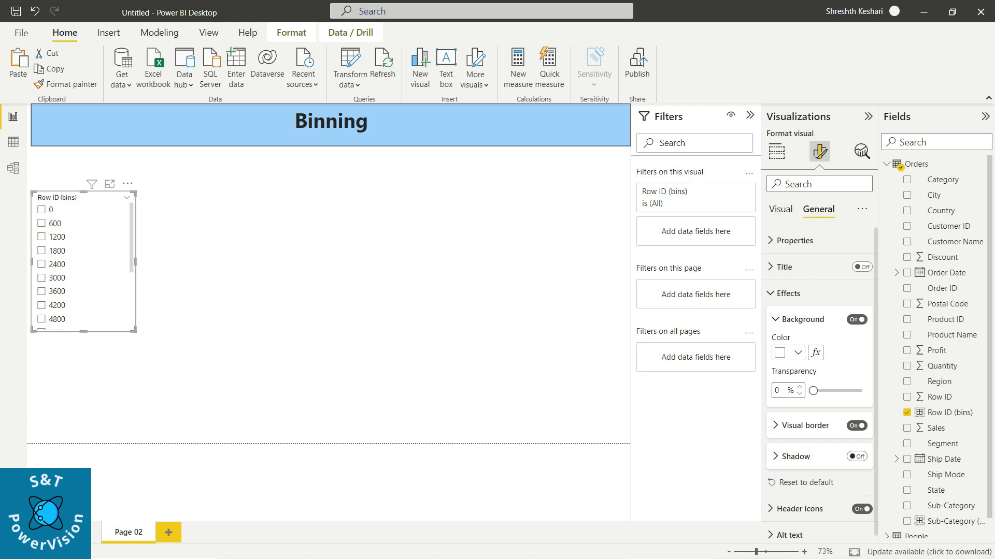
{"action": "left_click", "coordinate": [856, 456]}
Step: Enable the slicer's title and set its text to Binning
{"action": "left_click", "coordinate": [862, 267]}
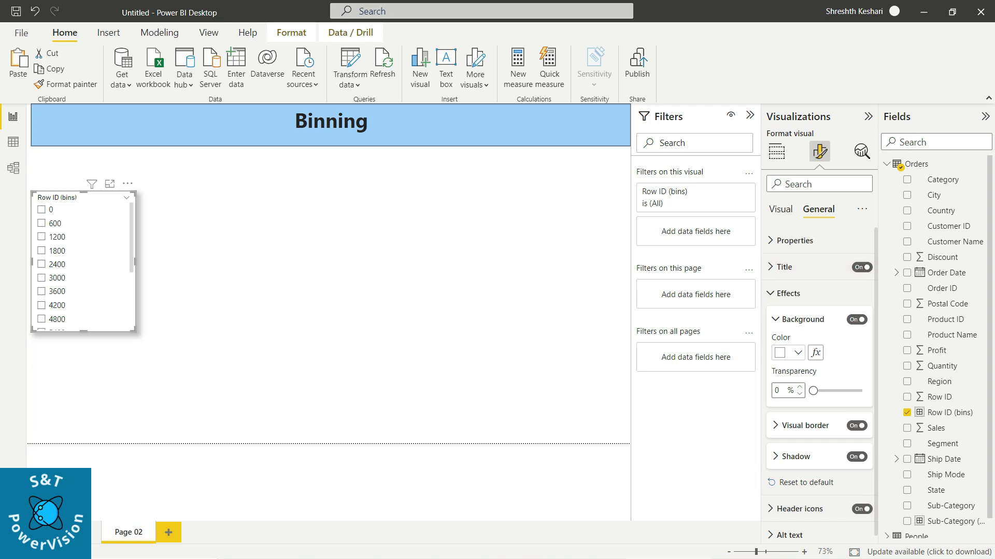
{"action": "left_click", "coordinate": [788, 294]}
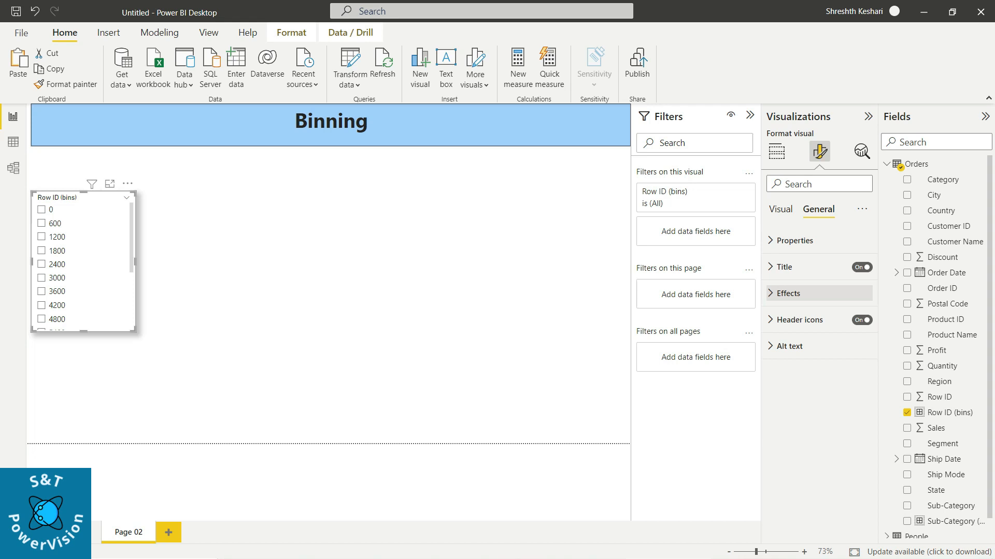
{"action": "left_click", "coordinate": [808, 267]}
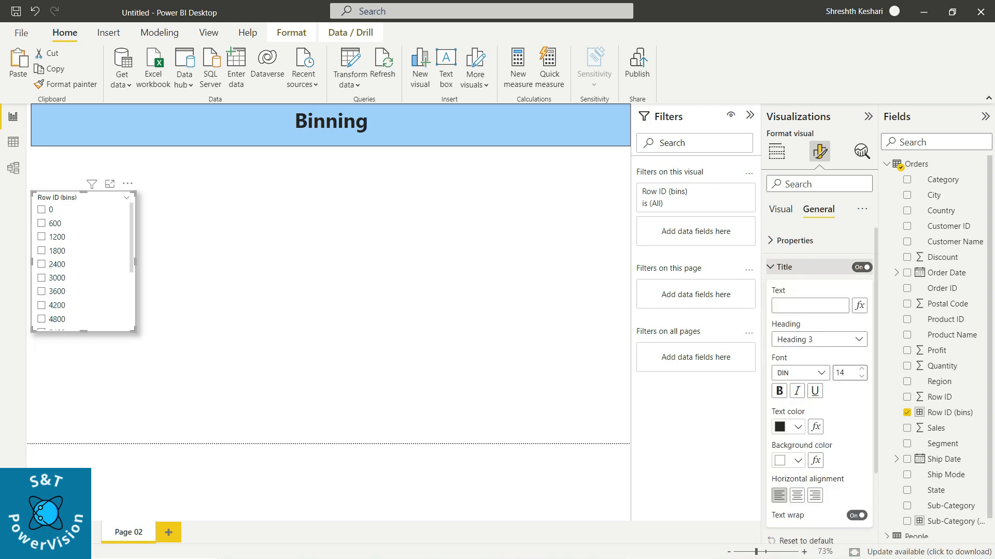
{"action": "type", "text": "Binning"}
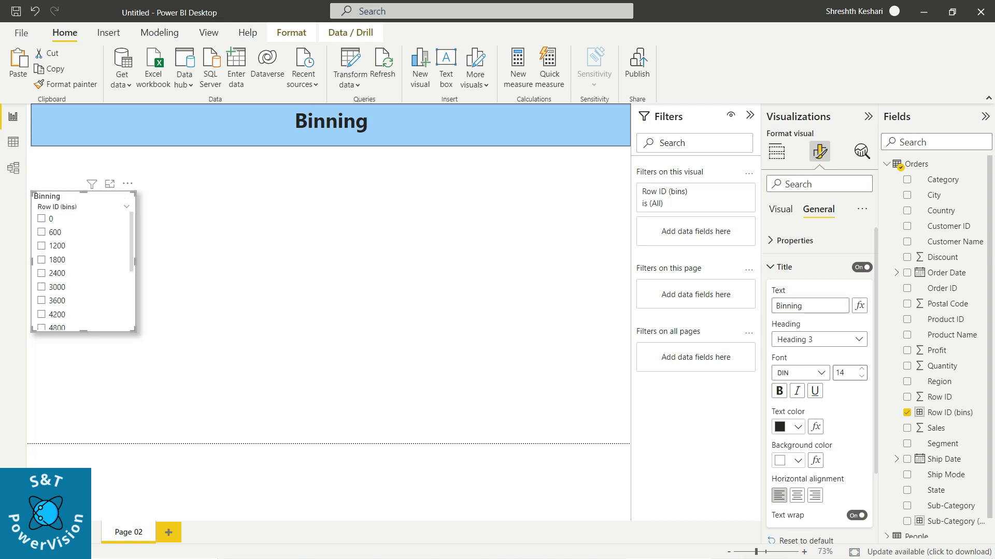
Step: Format the slicer title with white text on a black background and centre it horizontally
{"action": "left_click", "coordinate": [798, 427]}
{"action": "left_click", "coordinate": [806, 222]}
{"action": "left_click", "coordinate": [798, 427]}
{"action": "left_click", "coordinate": [788, 222]}
{"action": "left_click", "coordinate": [797, 460]}
{"action": "left_click", "coordinate": [806, 221]}
{"action": "left_click", "coordinate": [797, 495]}
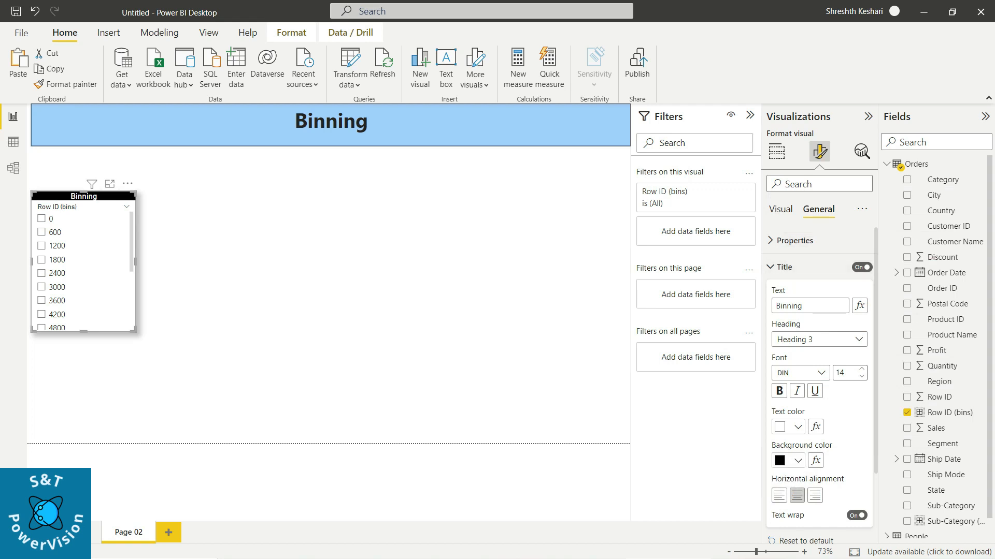
Step: Turn off the slicer header and look through the full list of bins in the slicer
{"action": "left_click", "coordinate": [781, 209]}
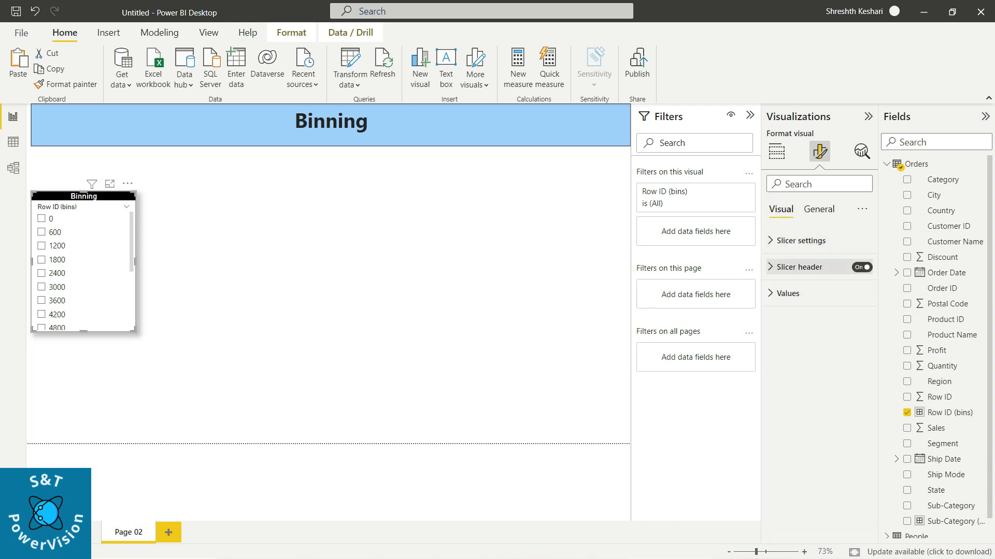
{"action": "left_click", "coordinate": [861, 267]}
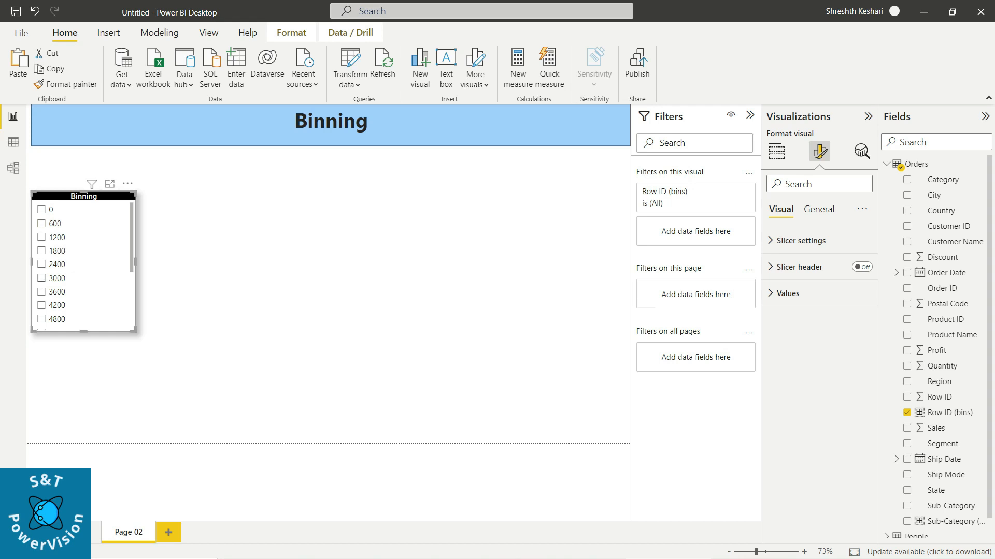
{"action": "scroll", "coordinate": [67, 264], "scroll_direction": "down", "scroll_amount": 1}
{"action": "scroll", "coordinate": [83, 264], "scroll_direction": "down", "scroll_amount": 2}
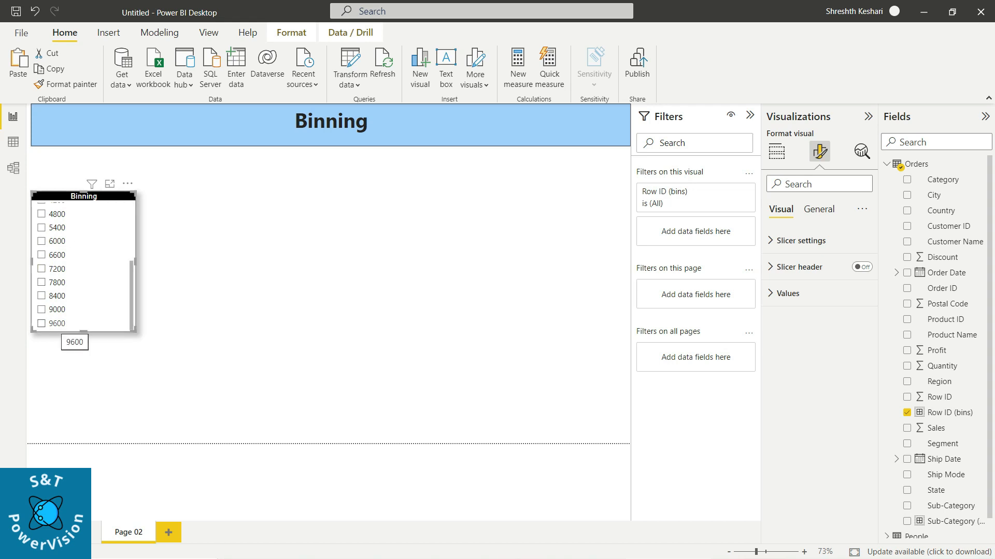
{"action": "scroll", "coordinate": [67, 311], "scroll_direction": "up", "scroll_amount": 4}
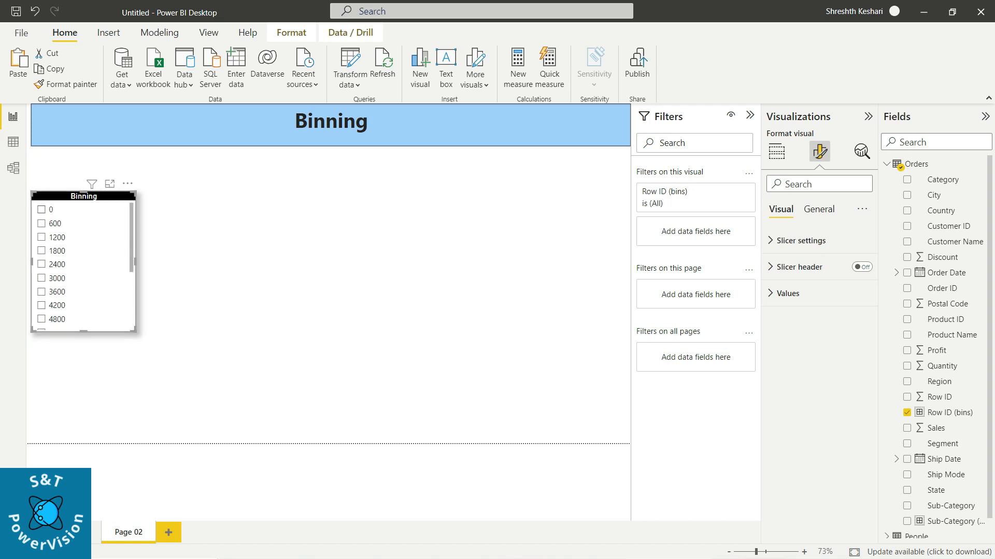
{"action": "left_click", "coordinate": [218, 280]}
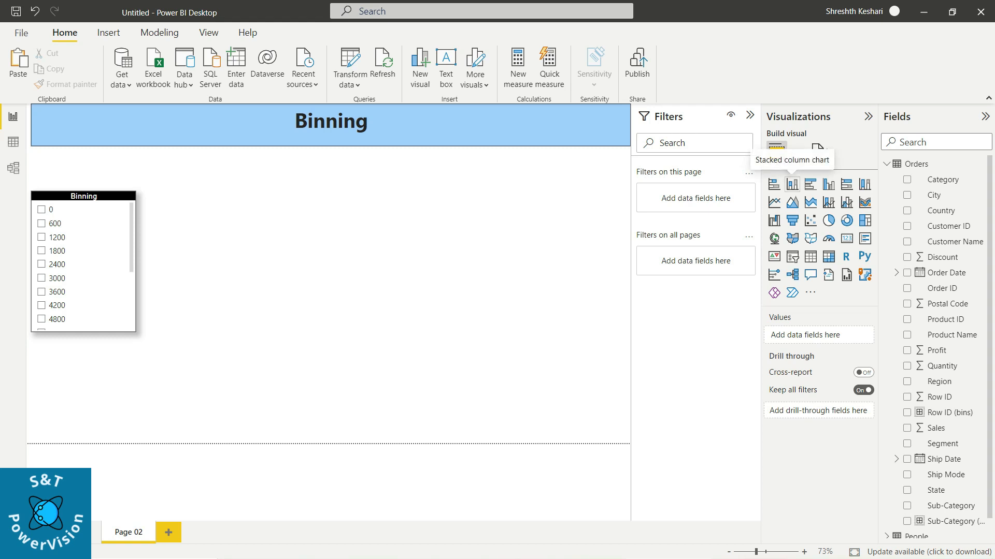
Step: Insert a stacked column chart, place it beside the slicer and enlarge it across the free page area
{"action": "left_click", "coordinate": [791, 183]}
{"action": "left_click_drag", "start_coordinate": [83, 362], "coordinate": [239, 217]}
{"action": "left_click_drag", "start_coordinate": [291, 296], "coordinate": [575, 401]}
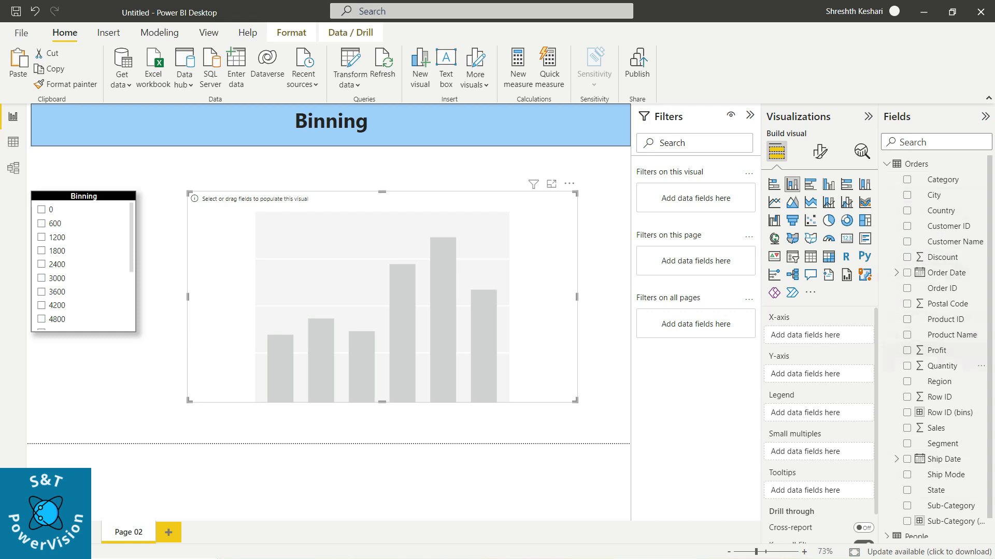
Step: Set the chart's X-axis to Region, its Y-axis to Sales and its legend to Category
{"action": "left_click_drag", "start_coordinate": [939, 382], "coordinate": [817, 337]}
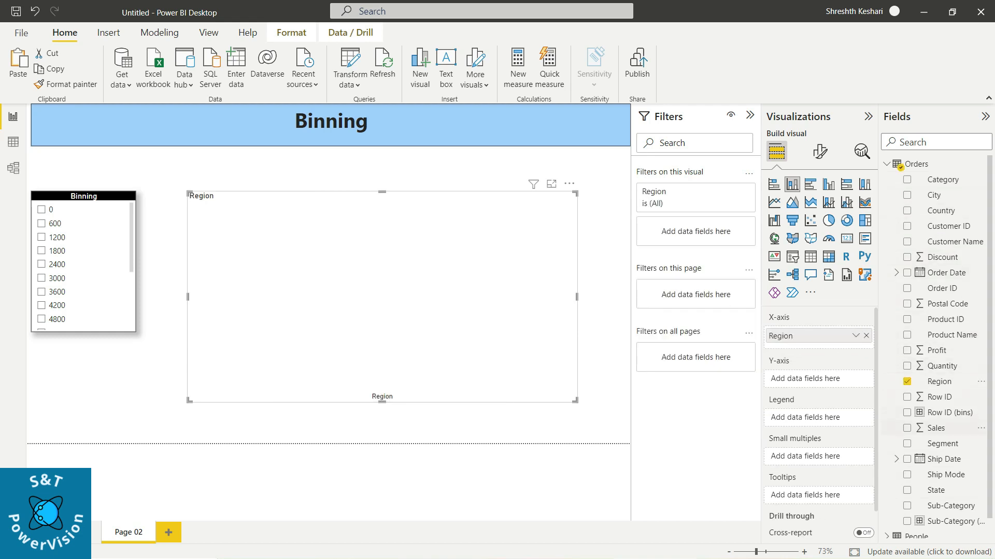
{"action": "left_click_drag", "start_coordinate": [935, 428], "coordinate": [808, 379]}
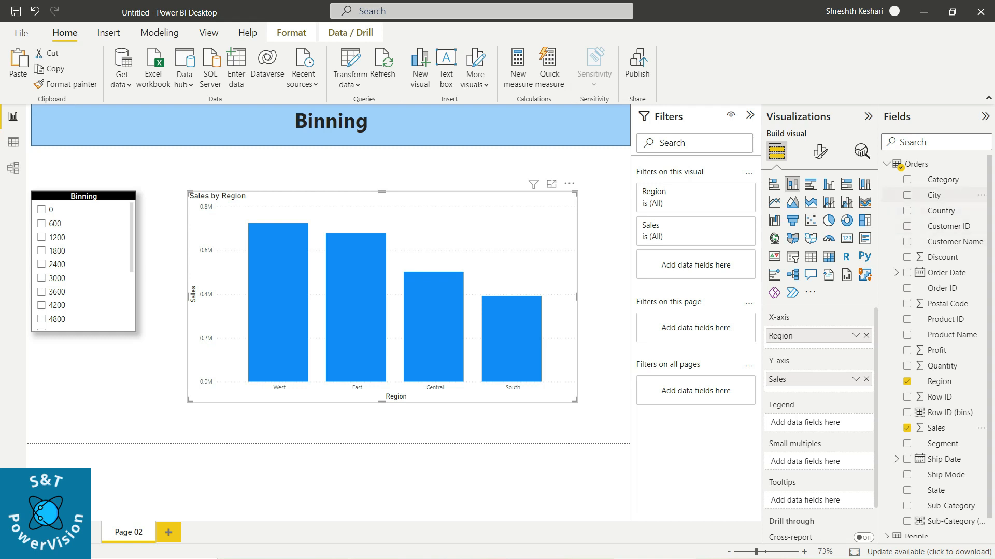
{"action": "left_click_drag", "start_coordinate": [943, 179], "coordinate": [809, 420]}
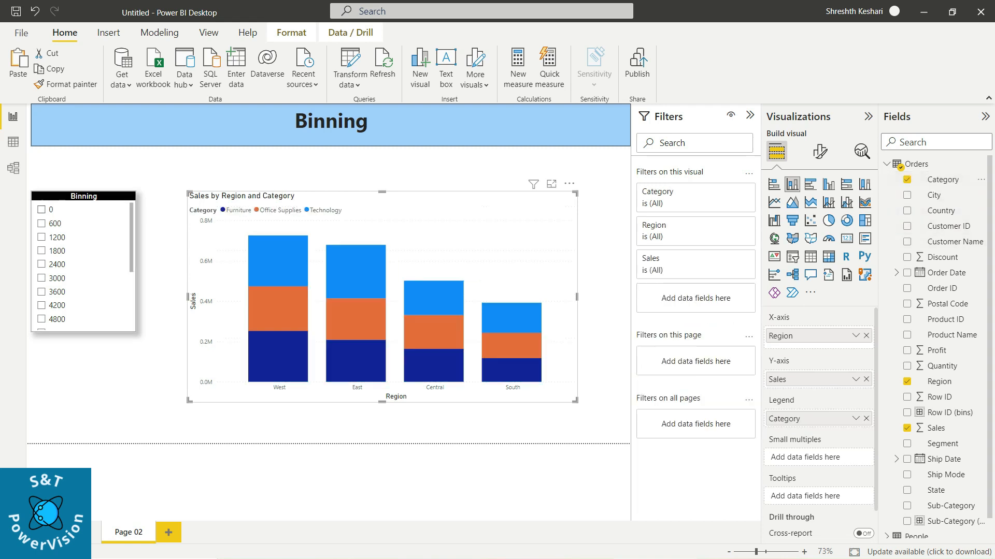
Step: Filter the chart with the Binning slicer by bin 0, followed by bin 600
{"action": "left_click", "coordinate": [84, 197]}
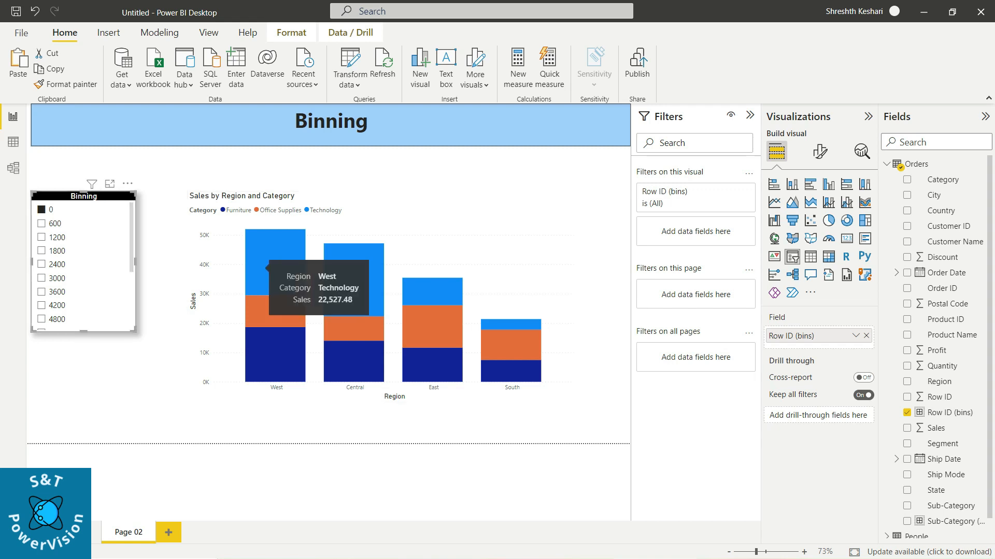
{"action": "left_click", "coordinate": [41, 224]}
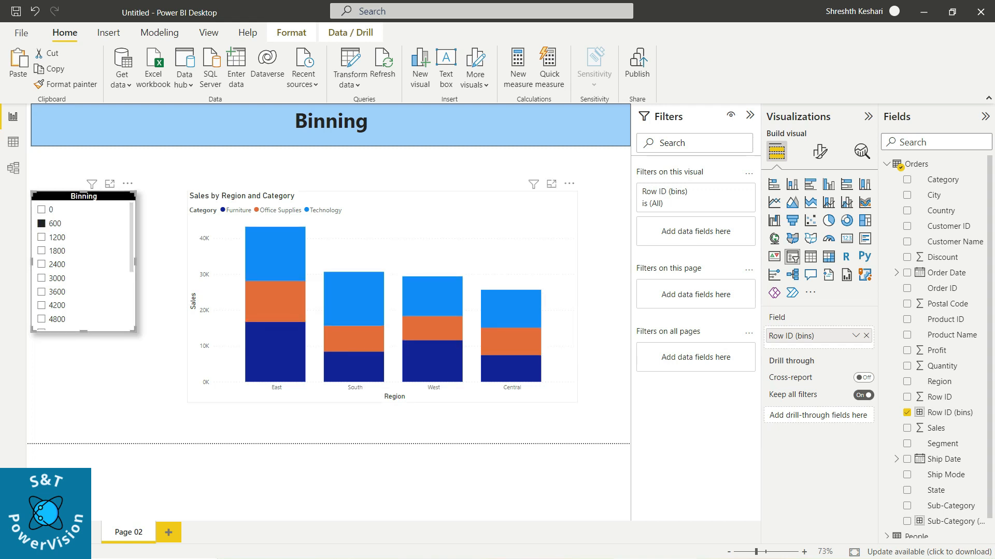
Step: Shrink the Sales by Region and Category chart to roughly the slicer's height and deselect it
{"action": "left_click", "coordinate": [414, 234]}
{"action": "left_click_drag", "start_coordinate": [575, 401], "coordinate": [425, 340]}
{"action": "left_click", "coordinate": [466, 368]}
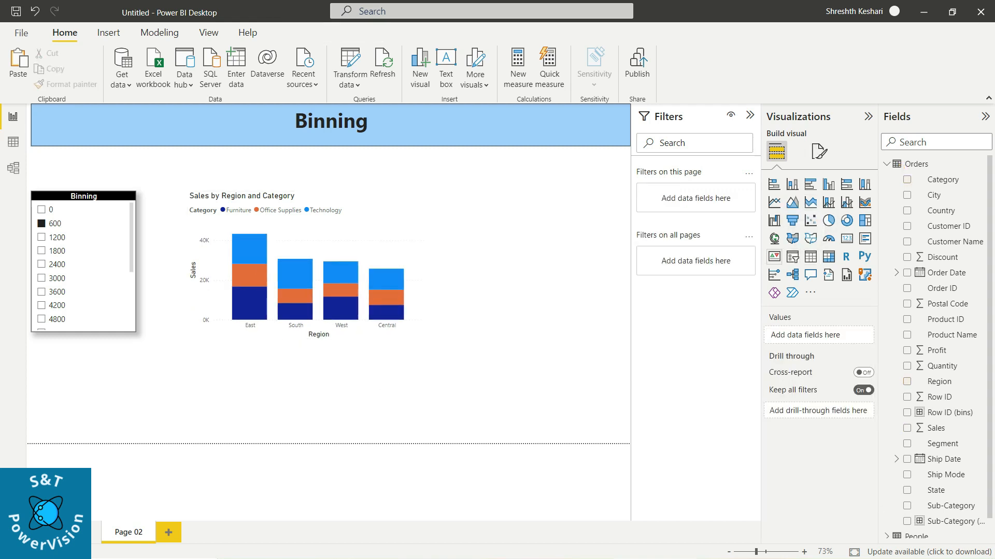
Step: Add a card visual showing Sales, placed and widened below the column chart's lower corner, away from the slicer
{"action": "left_click", "coordinate": [847, 239]}
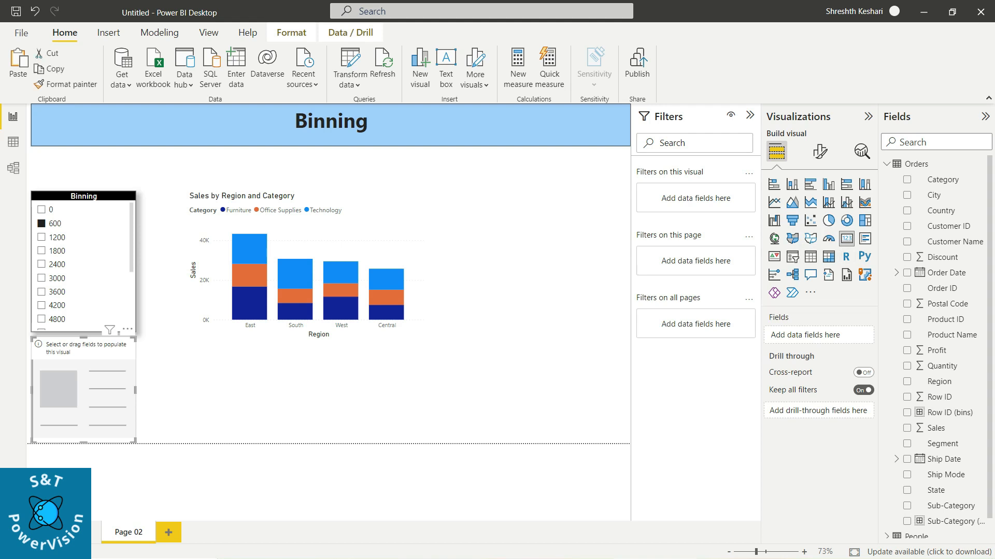
{"action": "left_click_drag", "start_coordinate": [83, 389], "coordinate": [427, 390]}
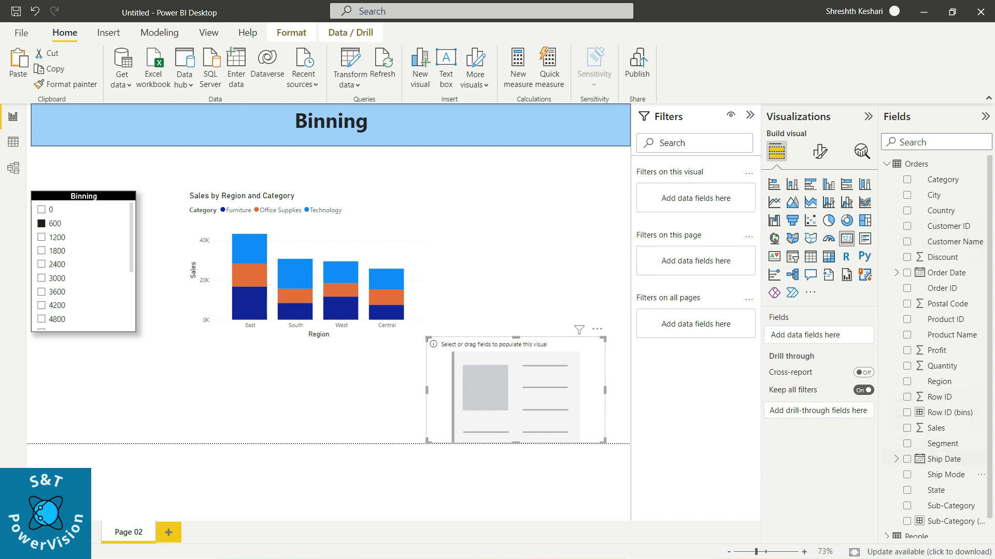
{"action": "left_click_drag", "start_coordinate": [936, 427], "coordinate": [808, 334]}
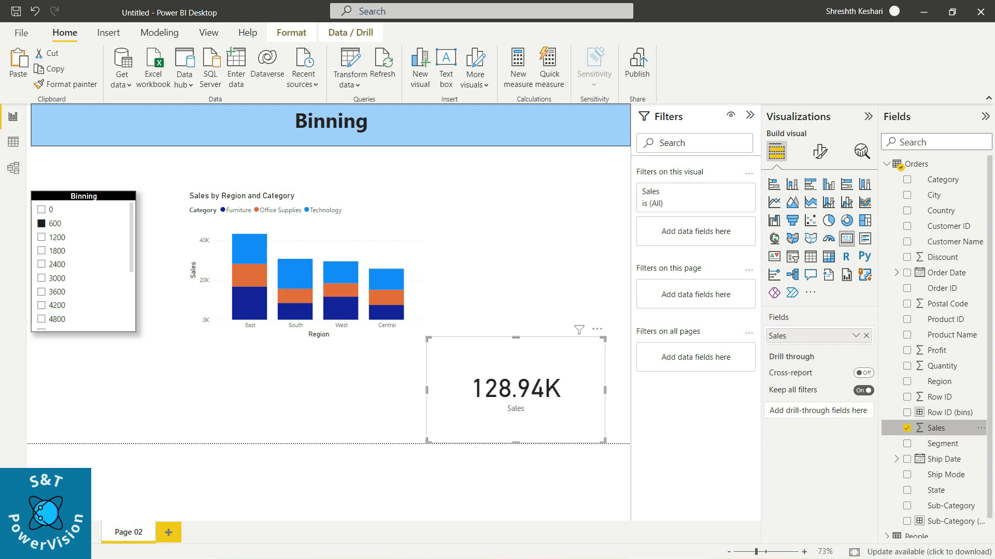
Step: Hide the Sales card's category label and turn on its title with the text Sales
{"action": "left_click", "coordinate": [820, 151]}
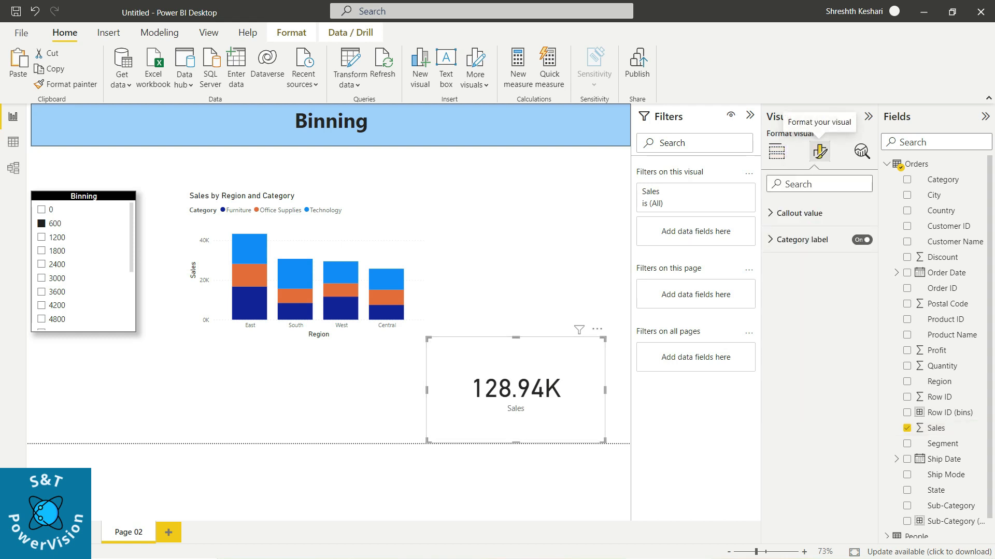
{"action": "left_click", "coordinate": [862, 267]}
{"action": "left_click", "coordinate": [818, 209]}
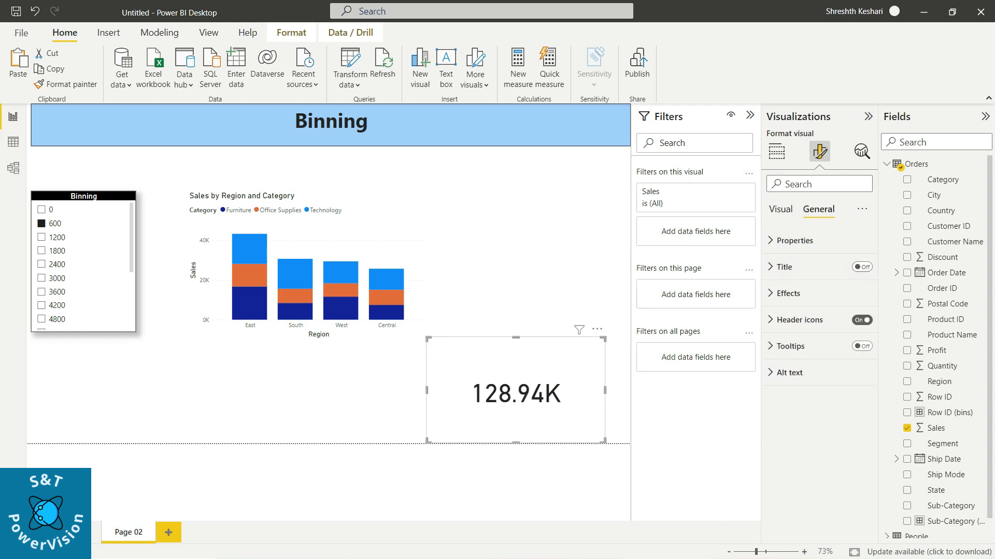
{"action": "left_click", "coordinate": [861, 267]}
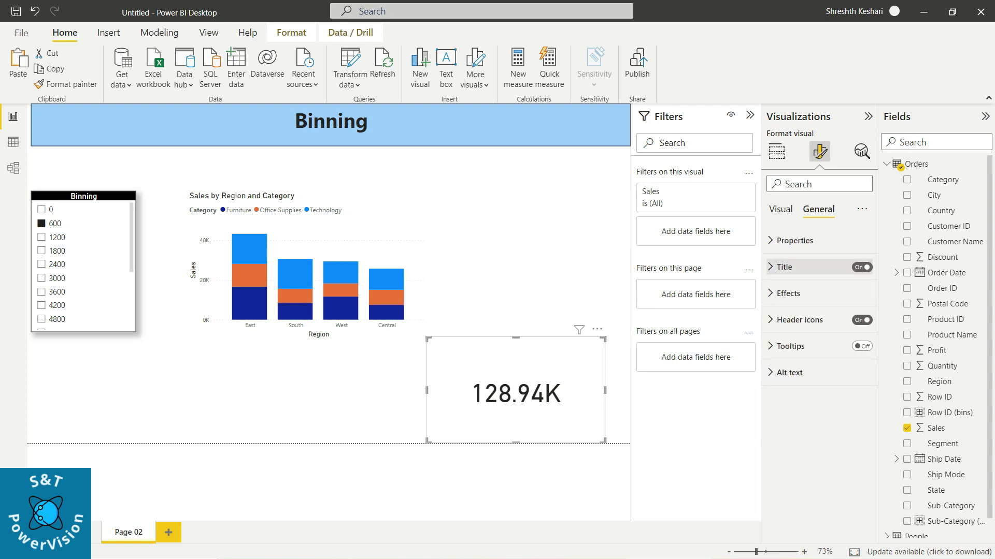
{"action": "left_click", "coordinate": [783, 267]}
{"action": "type", "text": "S"}
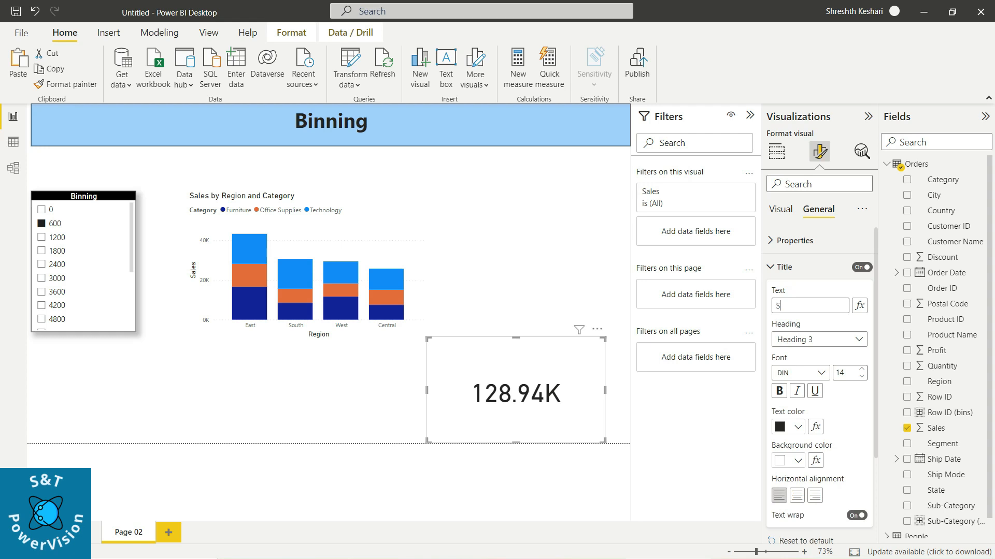
{"action": "type", "text": "ales"}
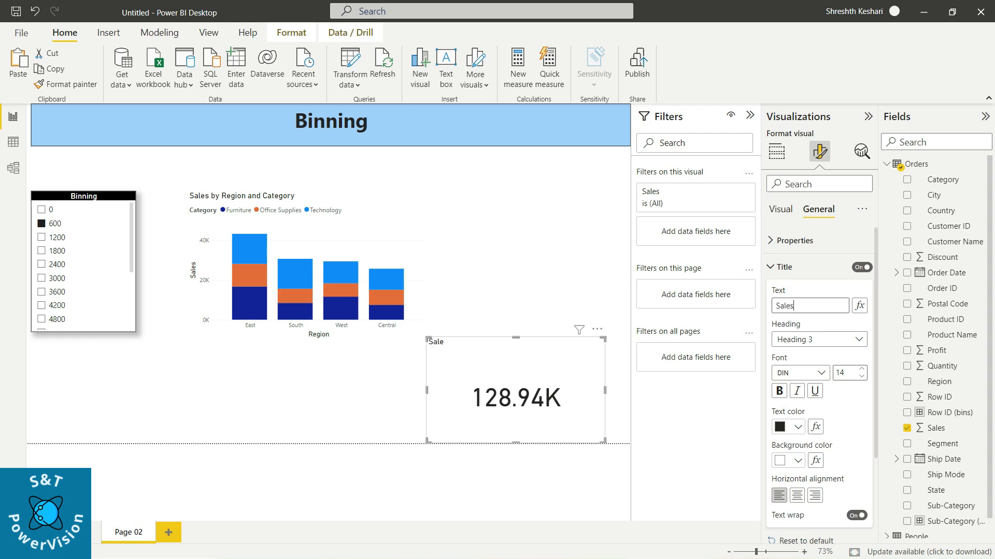
Step: Format the Sales card's title as white, centered text on a black background, and reduce the card's height slightly
{"action": "left_click", "coordinate": [797, 427]}
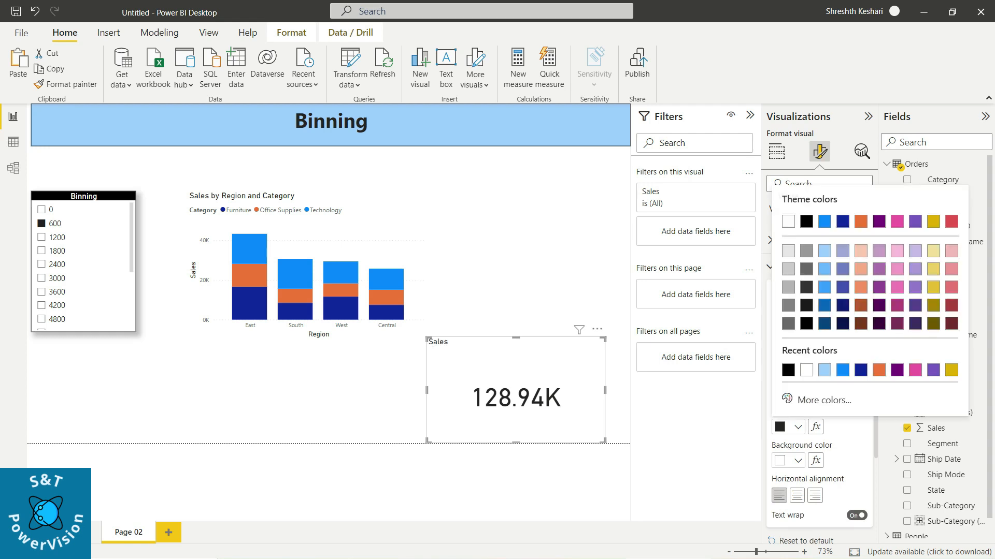
{"action": "left_click", "coordinate": [787, 222]}
{"action": "left_click", "coordinate": [797, 460]}
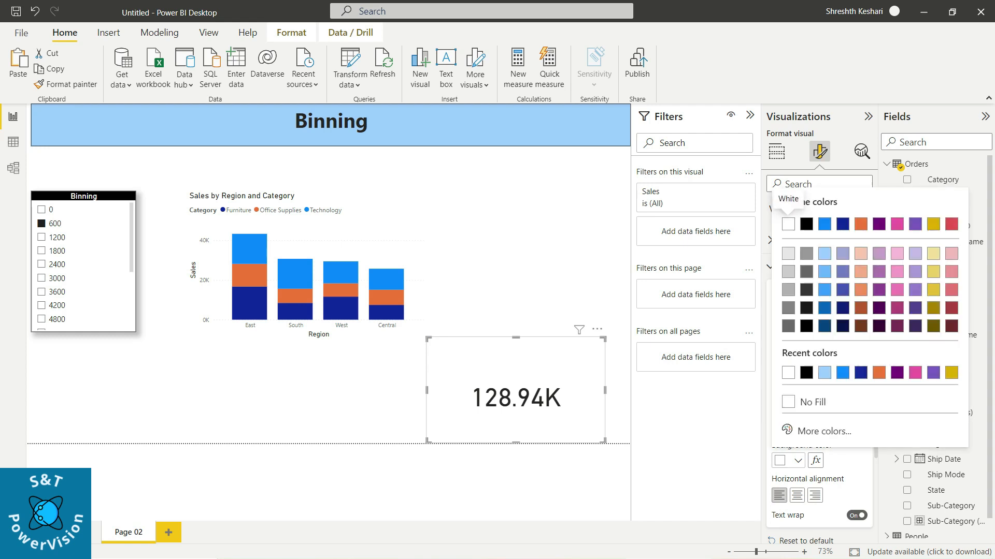
{"action": "left_click", "coordinate": [806, 373]}
{"action": "left_click", "coordinate": [796, 496]}
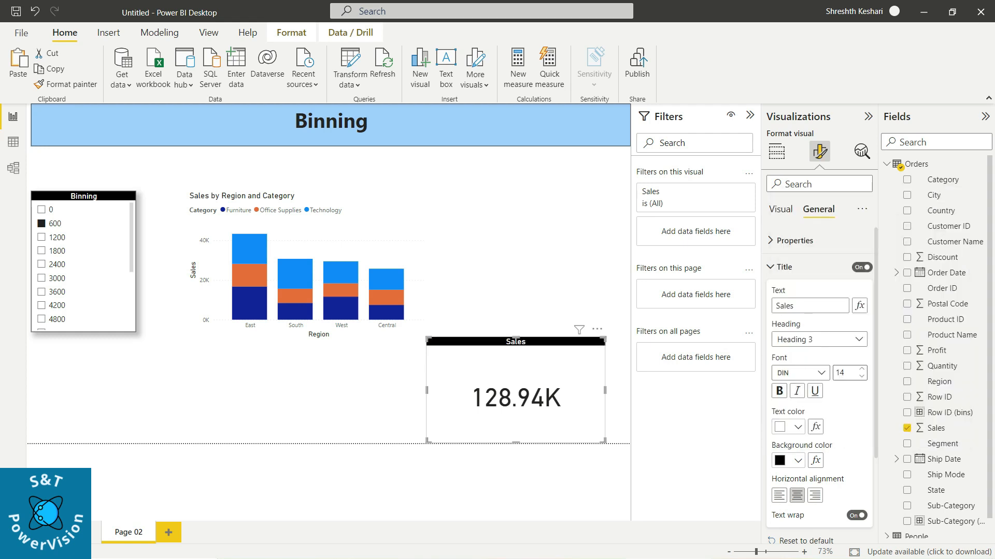
{"action": "left_click_drag", "start_coordinate": [515, 442], "coordinate": [516, 420]}
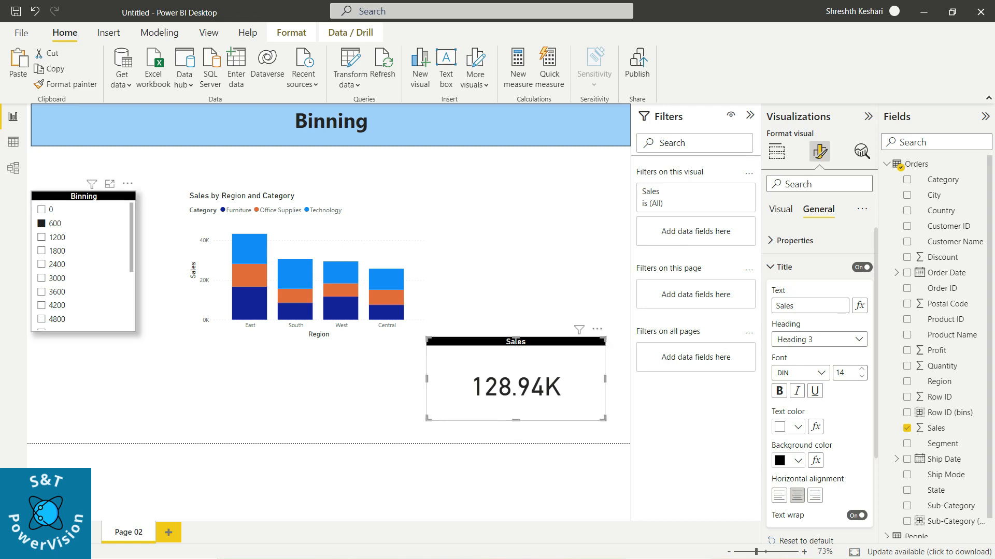
Step: Filter the page by bin 1200 in the Binning slicer and turn on the Sales card's visual border
{"action": "left_click", "coordinate": [42, 238]}
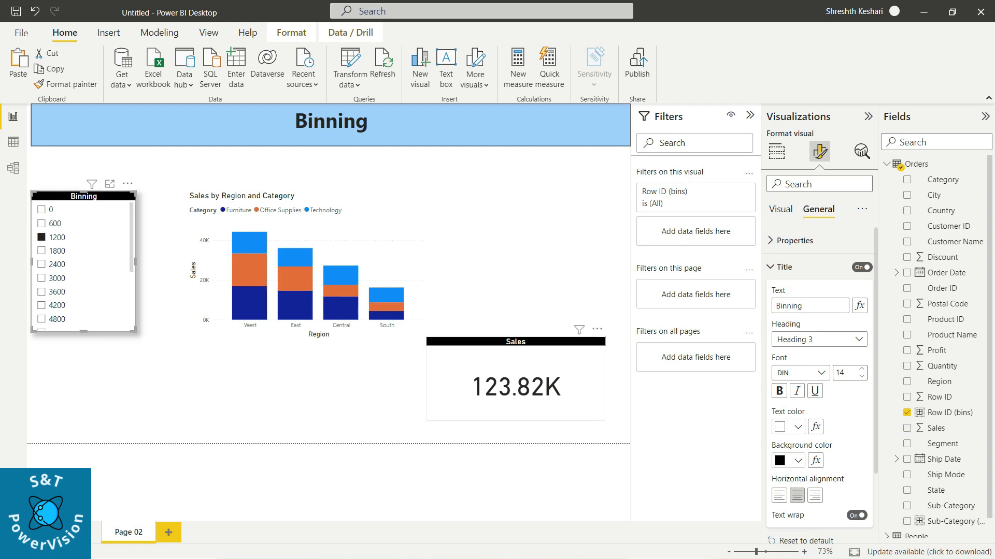
{"action": "left_click", "coordinate": [516, 383]}
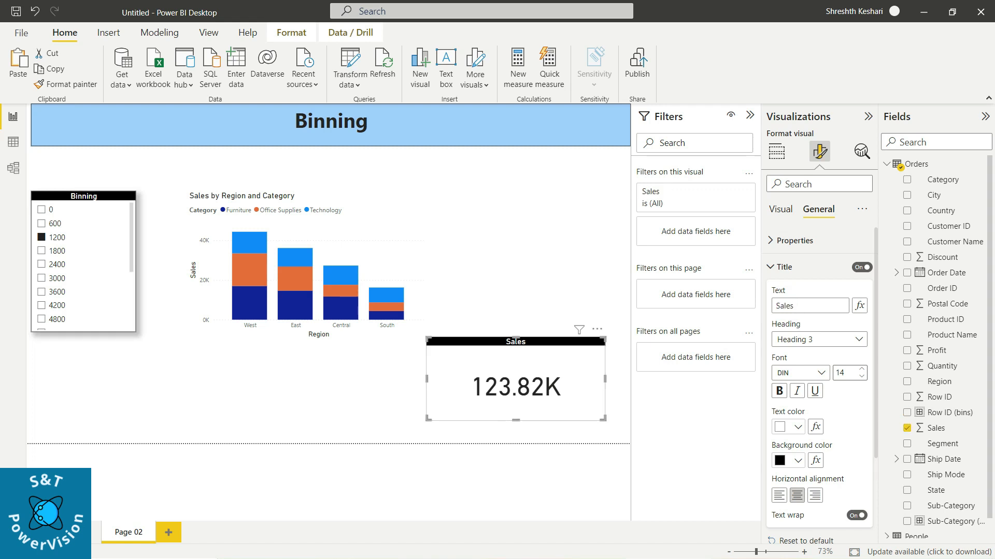
{"action": "left_click", "coordinate": [783, 267]}
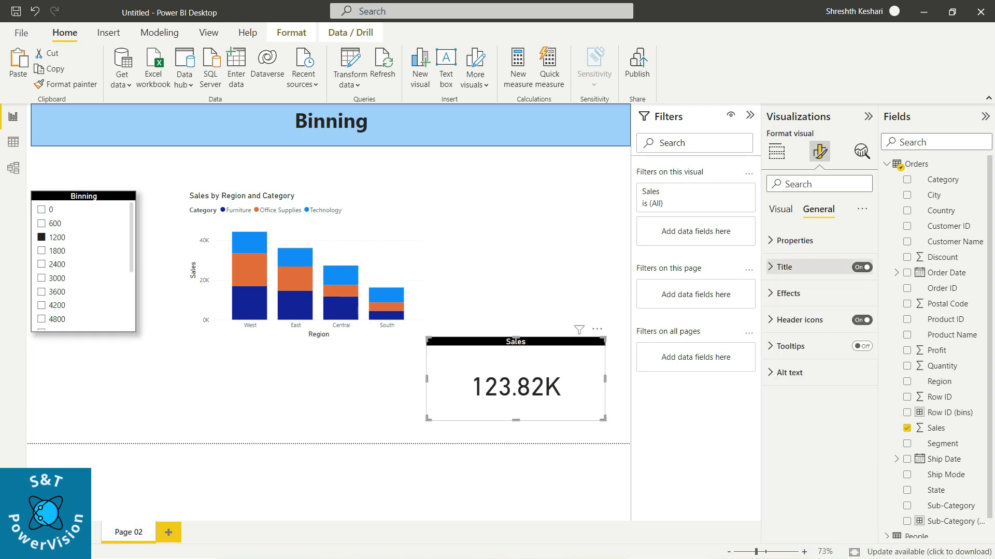
{"action": "left_click", "coordinate": [787, 293]}
{"action": "left_click", "coordinate": [857, 425]}
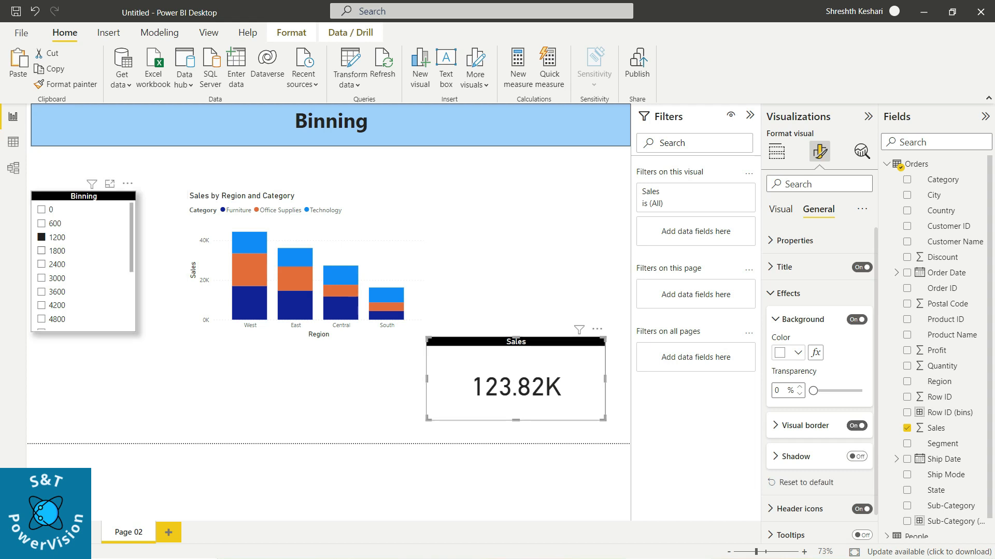
Step: Filter the chart and Sales card by bin 1800, followed by bin 2400, and deselect the slicer
{"action": "left_click", "coordinate": [41, 251]}
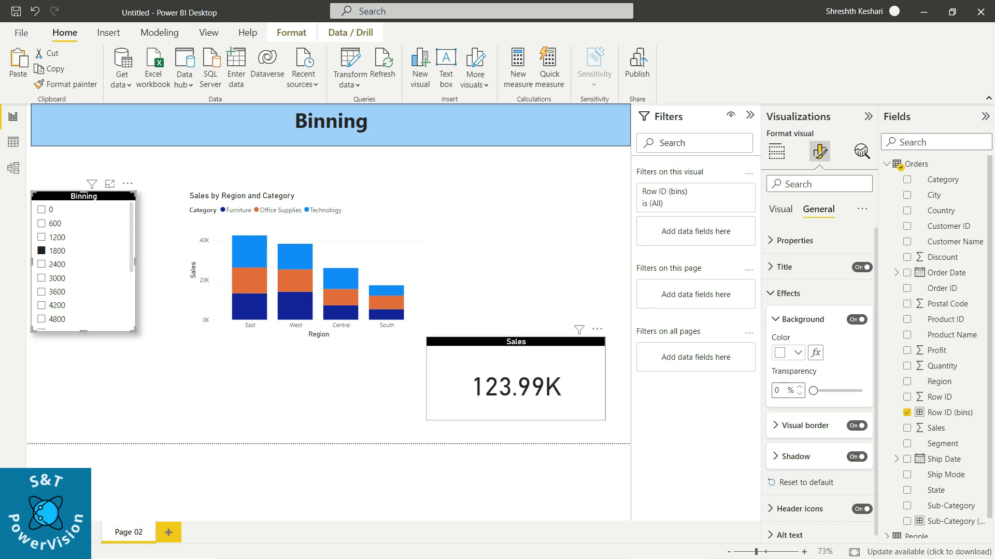
{"action": "left_click", "coordinate": [41, 264]}
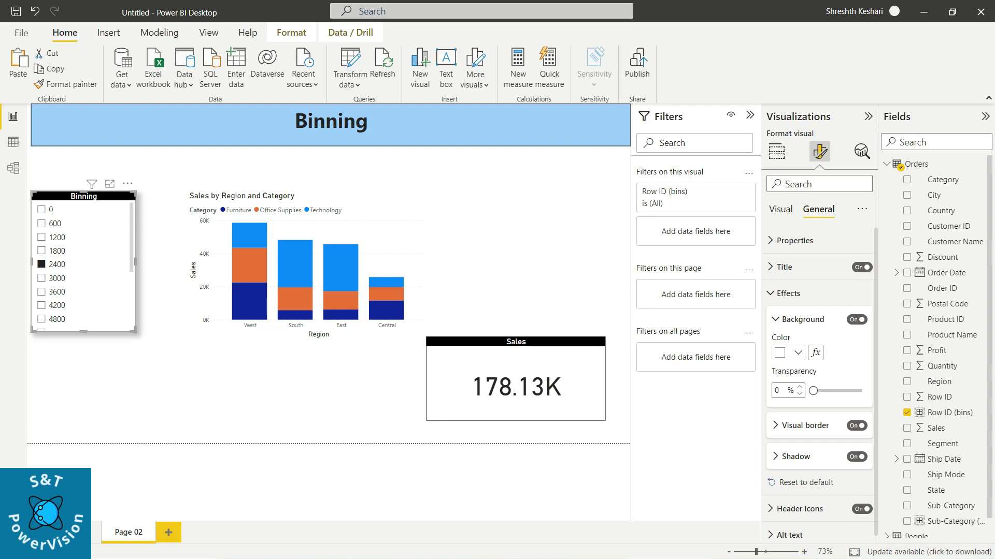
{"action": "left_click", "coordinate": [508, 269]}
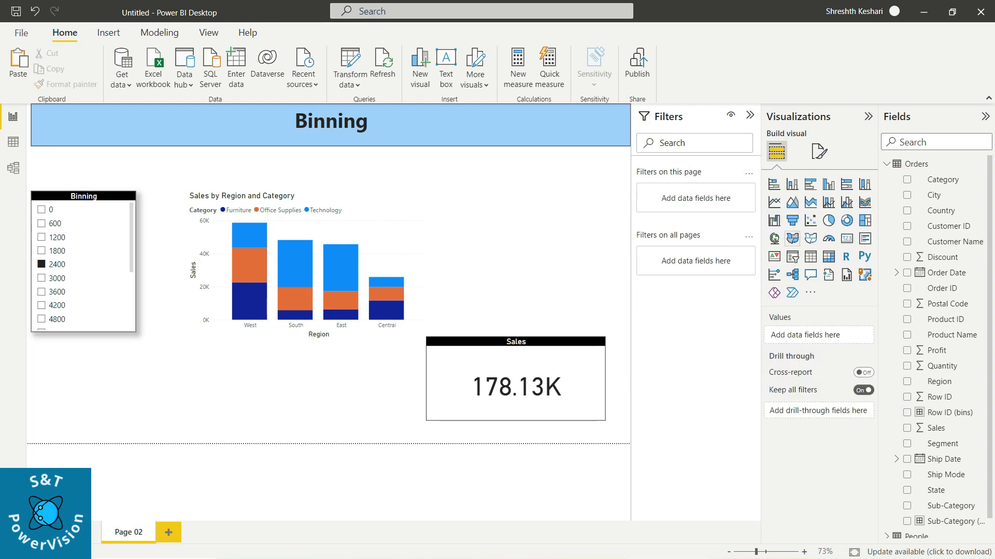
Step: Add a card visual showing Profit, placed below the Binning slicer and widened to about the Sales card's width
{"action": "left_click", "coordinate": [846, 239]}
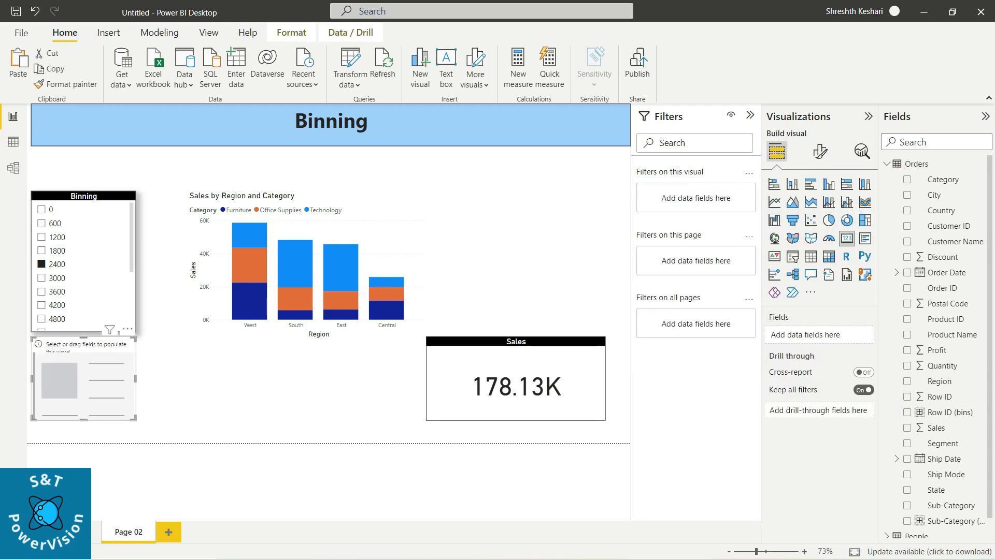
{"action": "left_click_drag", "start_coordinate": [84, 379], "coordinate": [236, 383]}
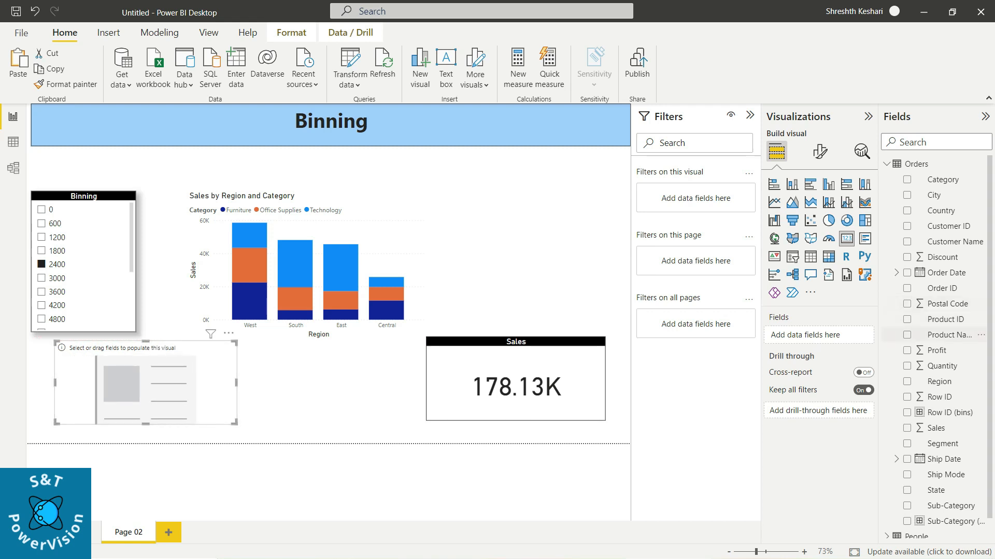
{"action": "left_click", "coordinate": [906, 350]}
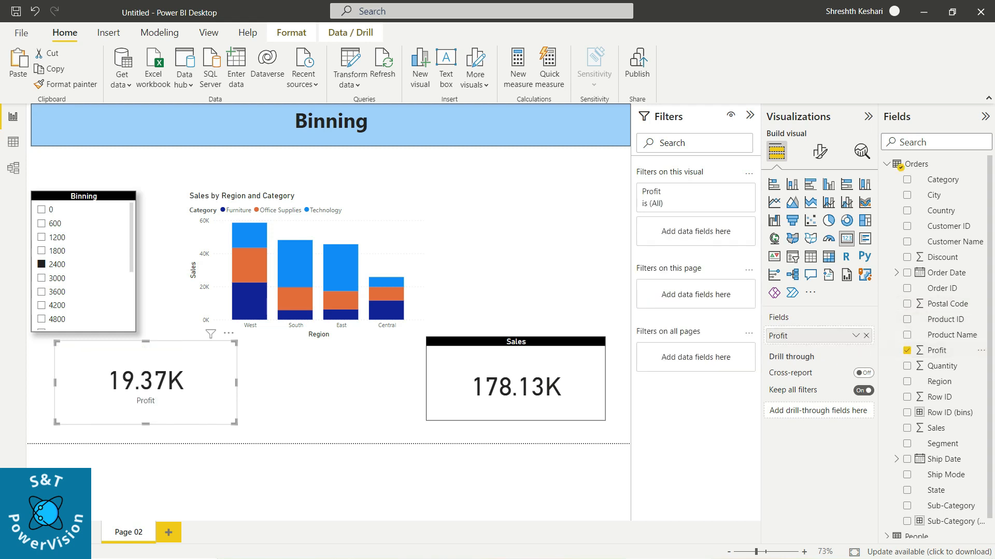
Step: Hide the Profit card's category label and turn on its title with the text Profit
{"action": "left_click", "coordinate": [819, 151]}
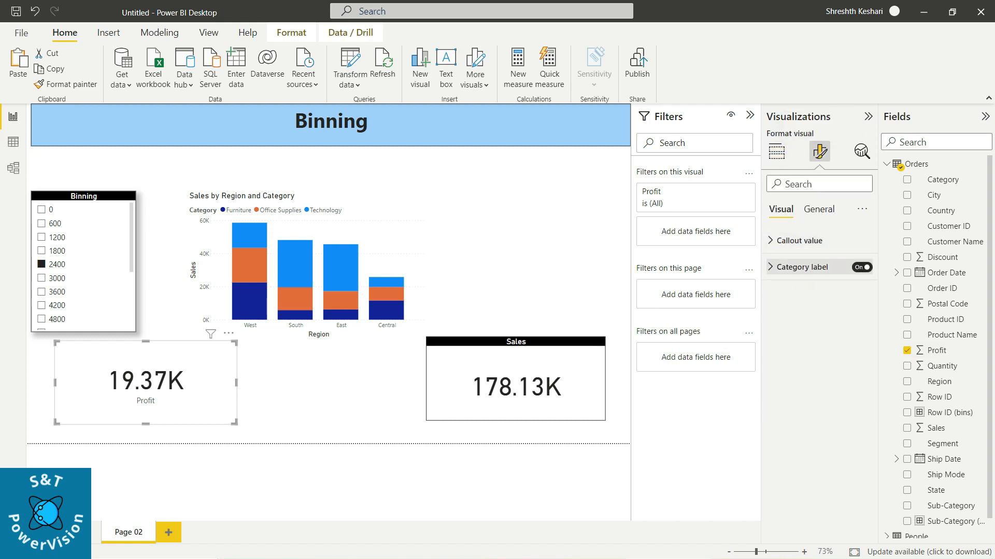
{"action": "left_click", "coordinate": [861, 267]}
{"action": "left_click", "coordinate": [818, 209]}
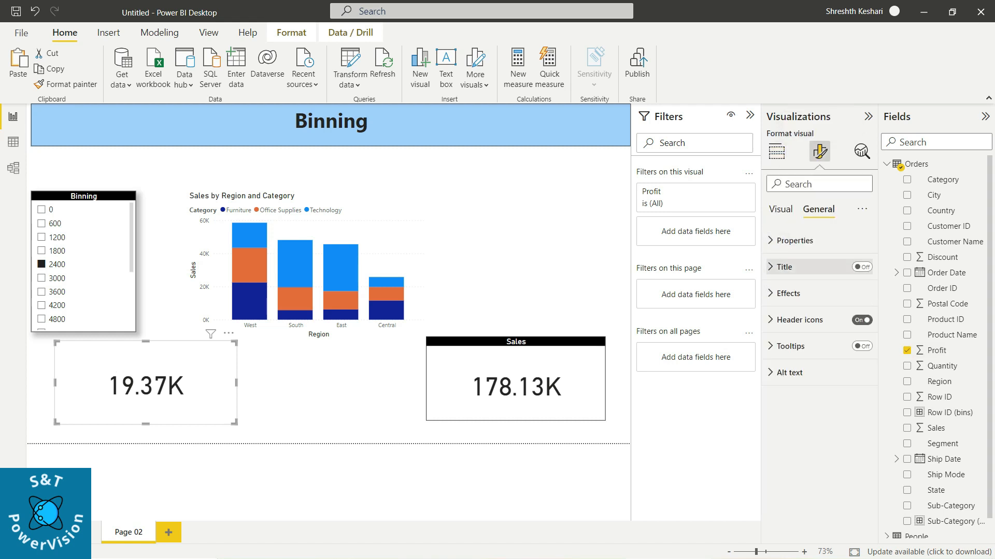
{"action": "left_click", "coordinate": [862, 268]}
{"action": "left_click", "coordinate": [809, 306]}
{"action": "type", "text": "Profit"}
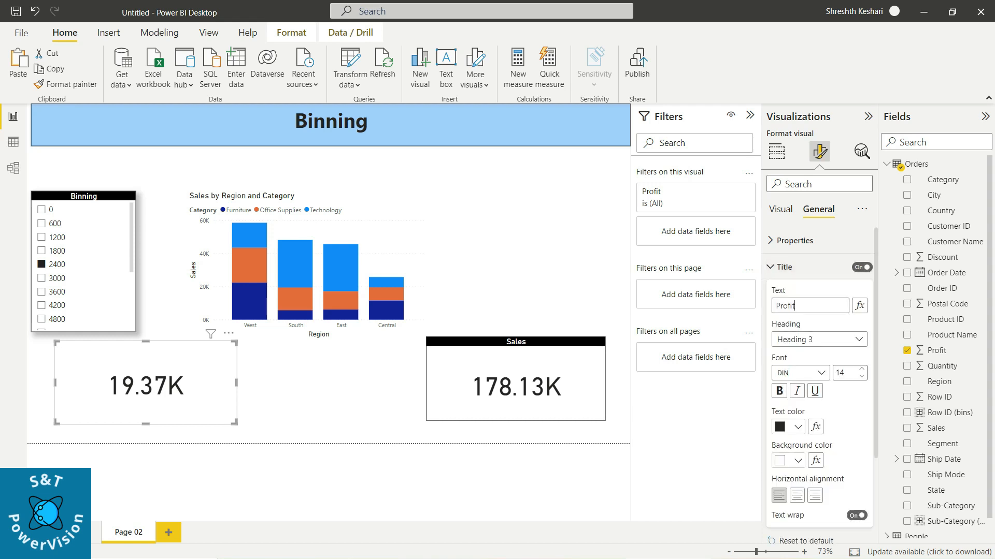
Step: Format the Profit card's title as white, centered text on a black background and deselect the card
{"action": "left_click", "coordinate": [798, 427]}
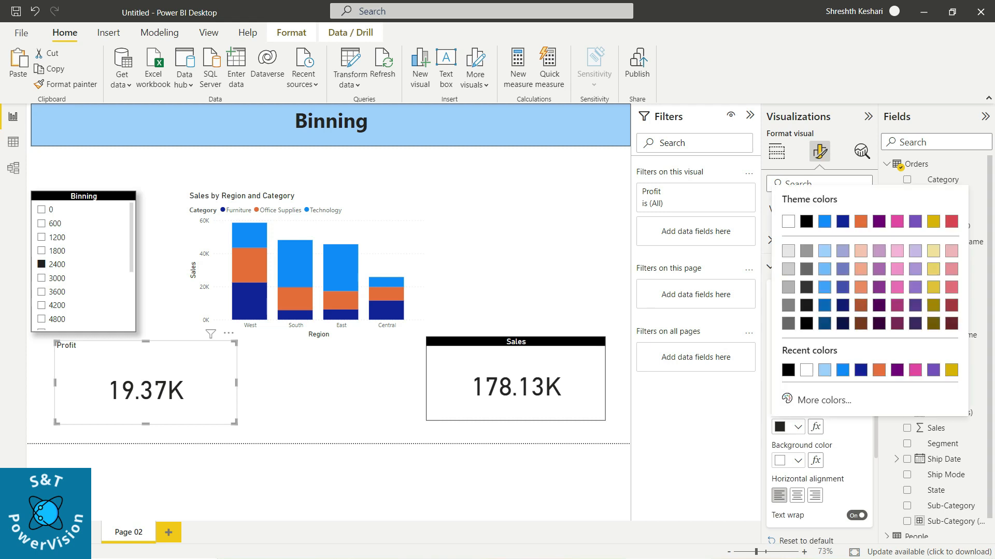
{"action": "left_click", "coordinate": [790, 220]}
{"action": "left_click", "coordinate": [797, 460]}
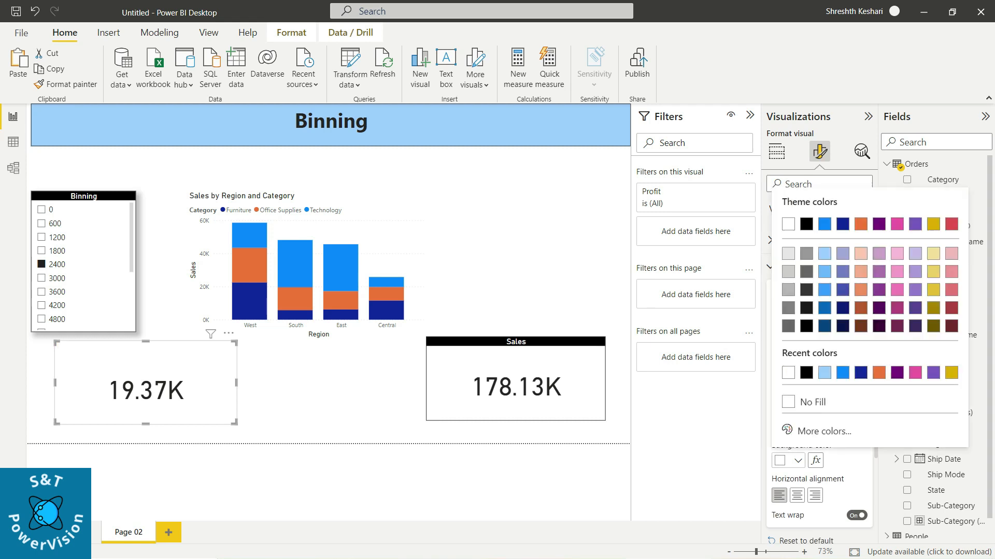
{"action": "left_click", "coordinate": [808, 220]}
{"action": "left_click", "coordinate": [797, 496]}
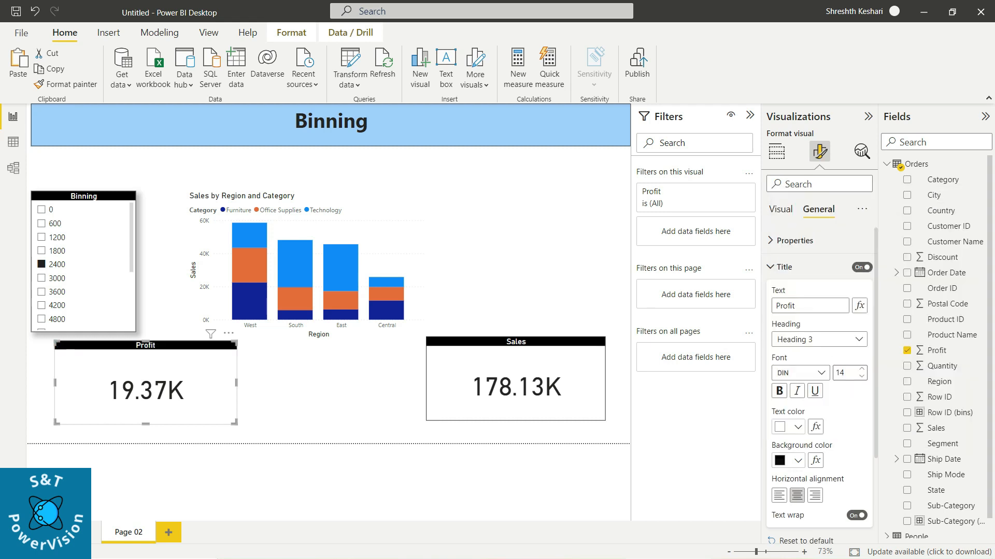
{"action": "key", "text": "Escape"}
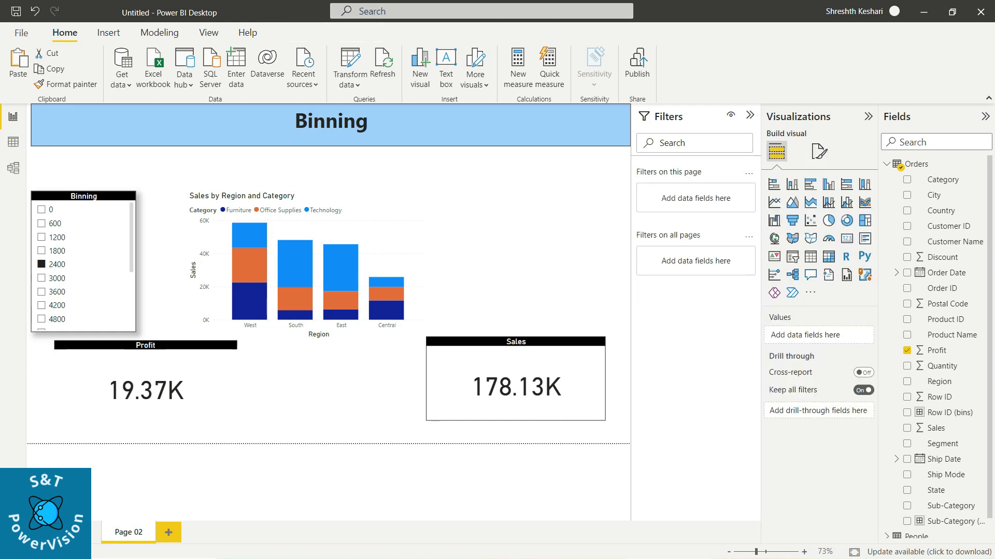
Step: Turn on the Profit card's visual border and deselect the card
{"action": "left_click", "coordinate": [145, 384]}
{"action": "left_click", "coordinate": [819, 151]}
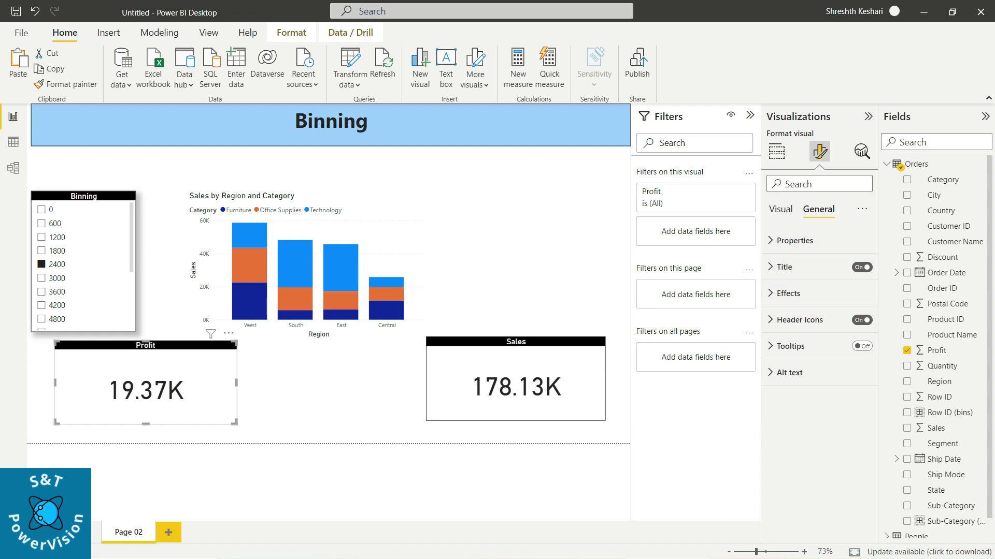
{"action": "left_click", "coordinate": [788, 293]}
{"action": "left_click", "coordinate": [857, 426]}
{"action": "left_click", "coordinate": [331, 386]}
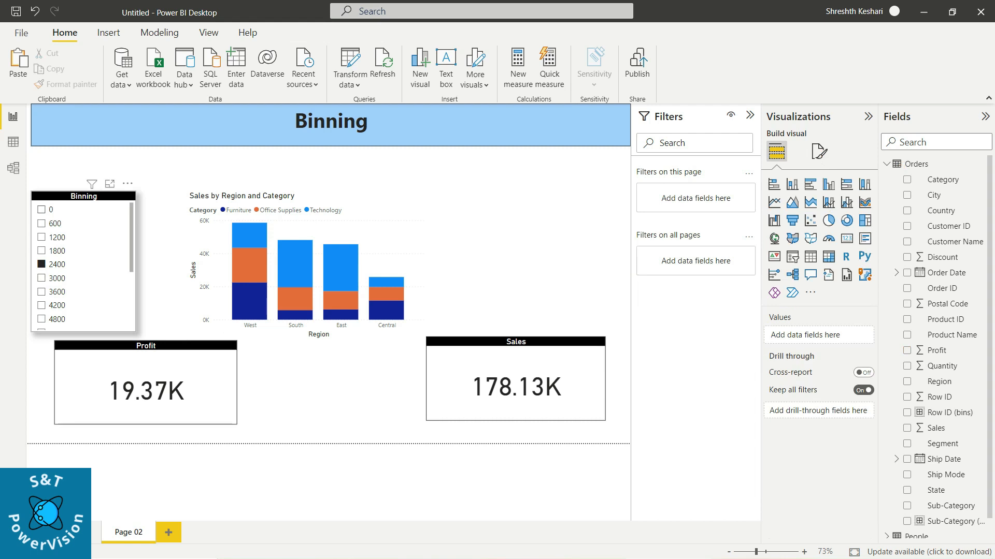
Step: Filter the chart and both cards with the Binning slicer by bin 0, bin 600 and finally bin 1200
{"action": "left_click", "coordinate": [42, 210]}
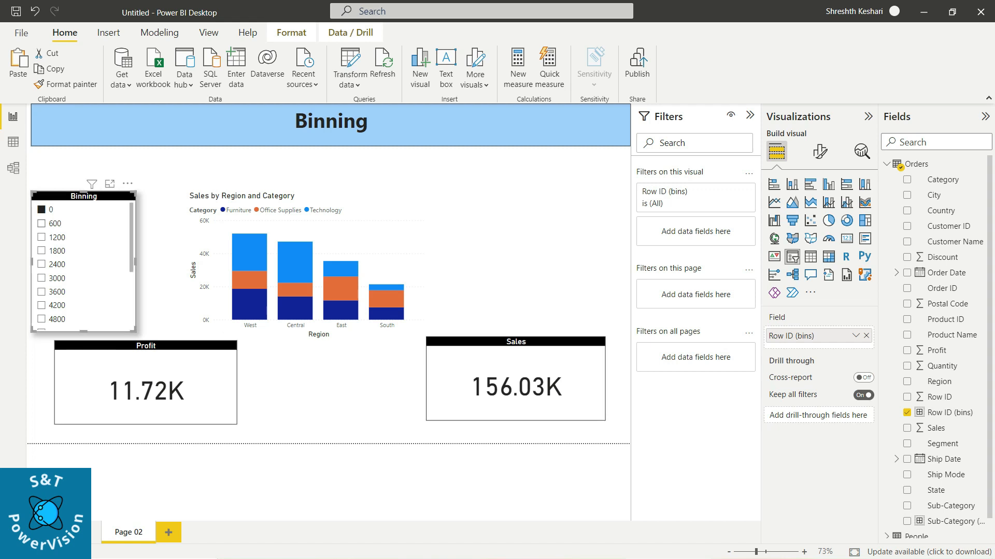
{"action": "left_click", "coordinate": [41, 224]}
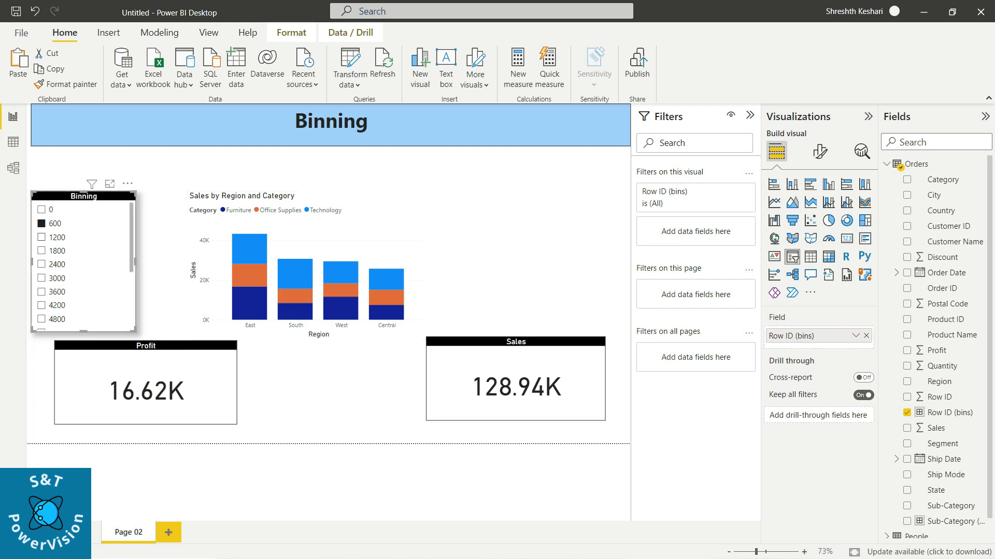
{"action": "left_click", "coordinate": [42, 237]}
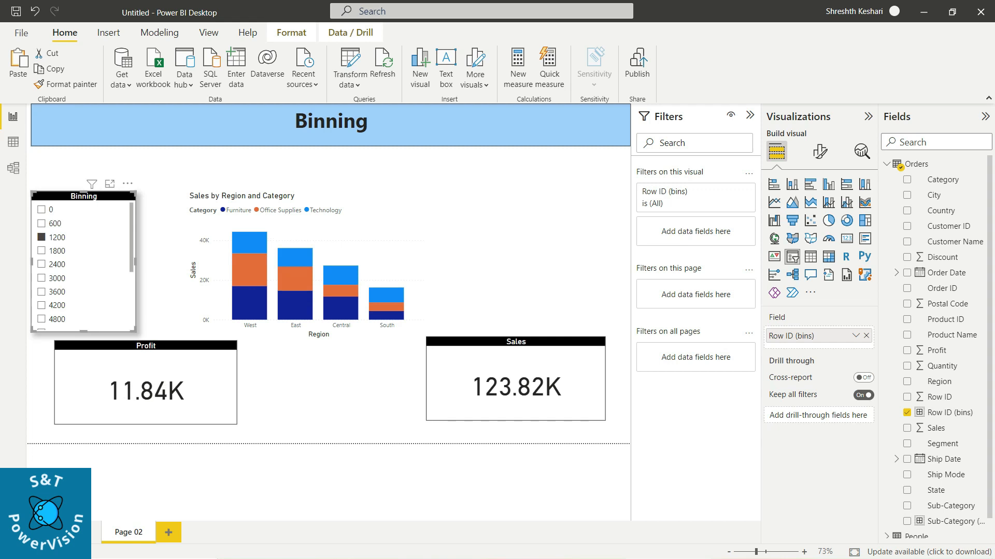